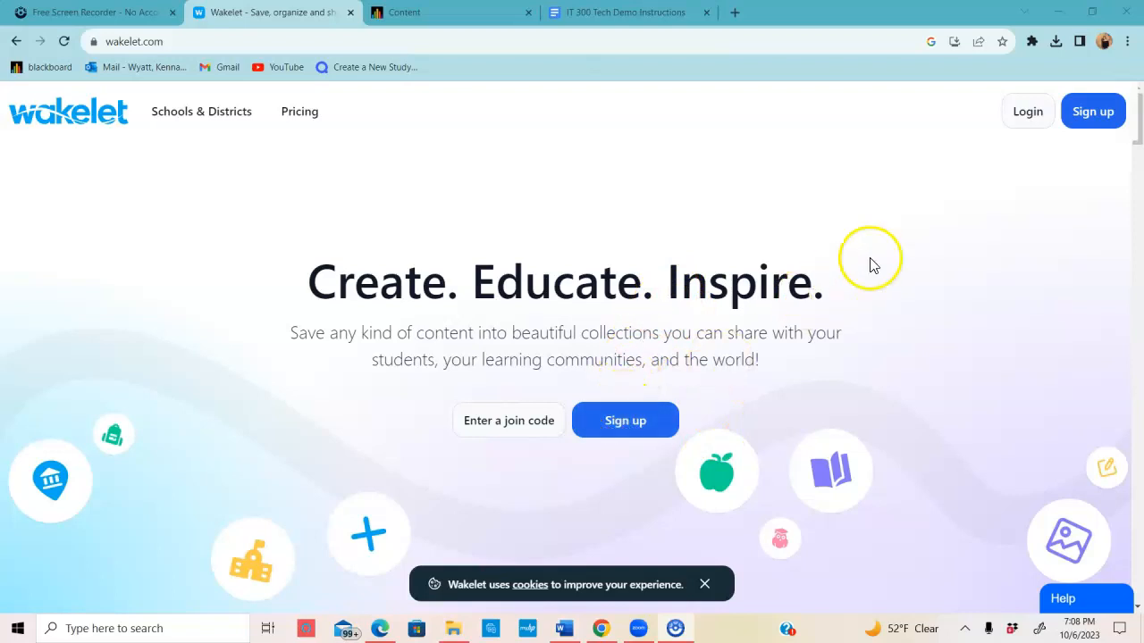
Step: Log in to Wakelet through Microsoft, using the account that is already signed in
left_click(1042, 108)
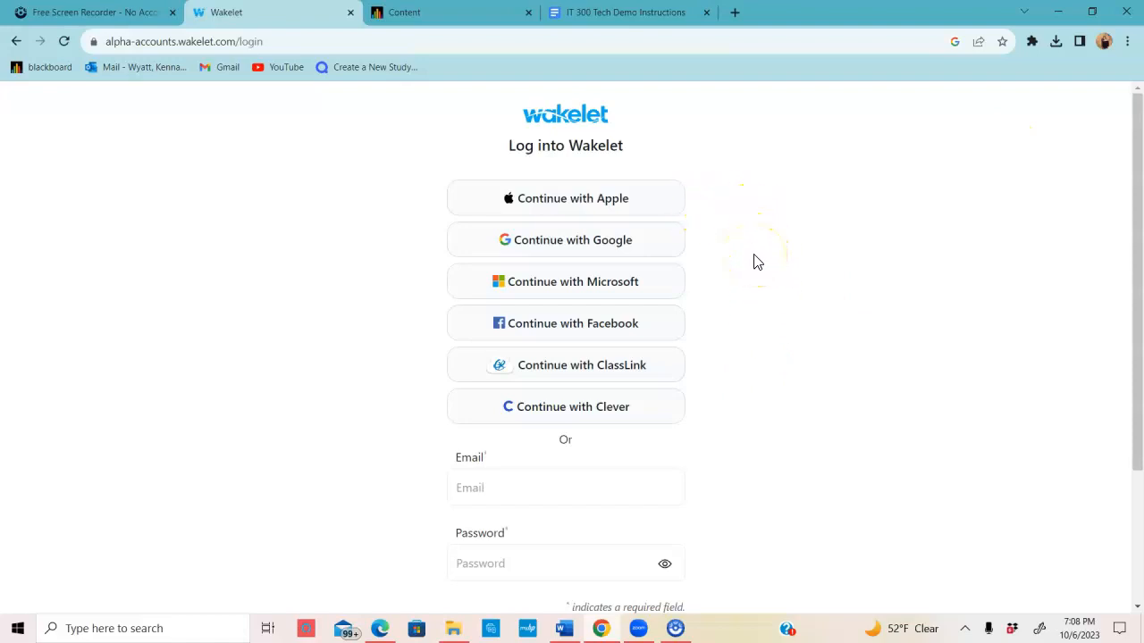
left_click(653, 282)
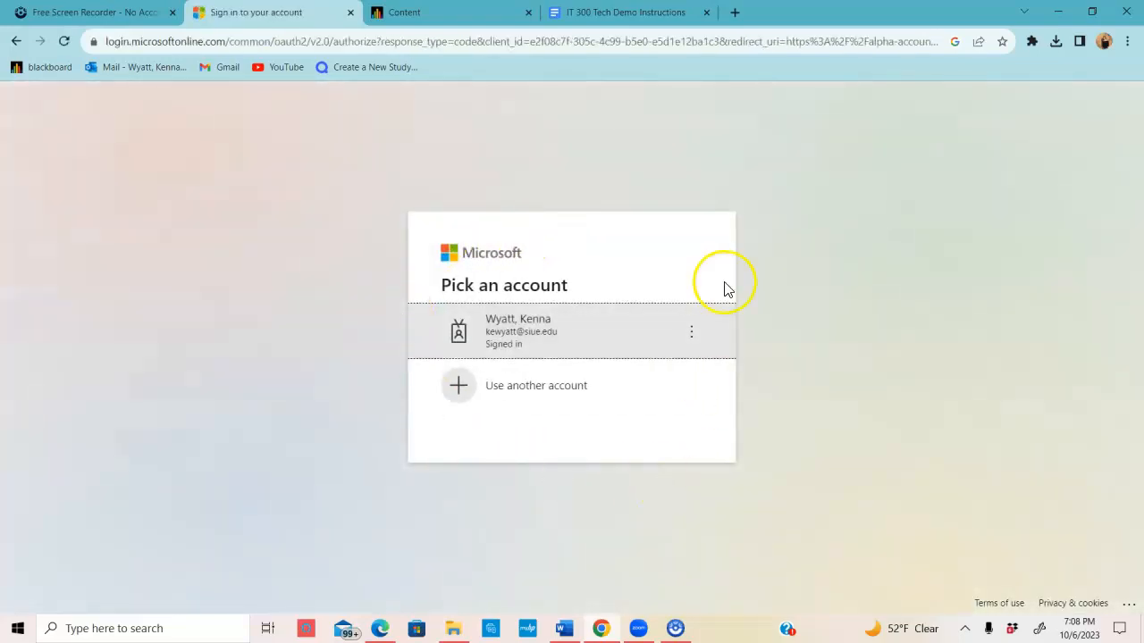
left_click(526, 354)
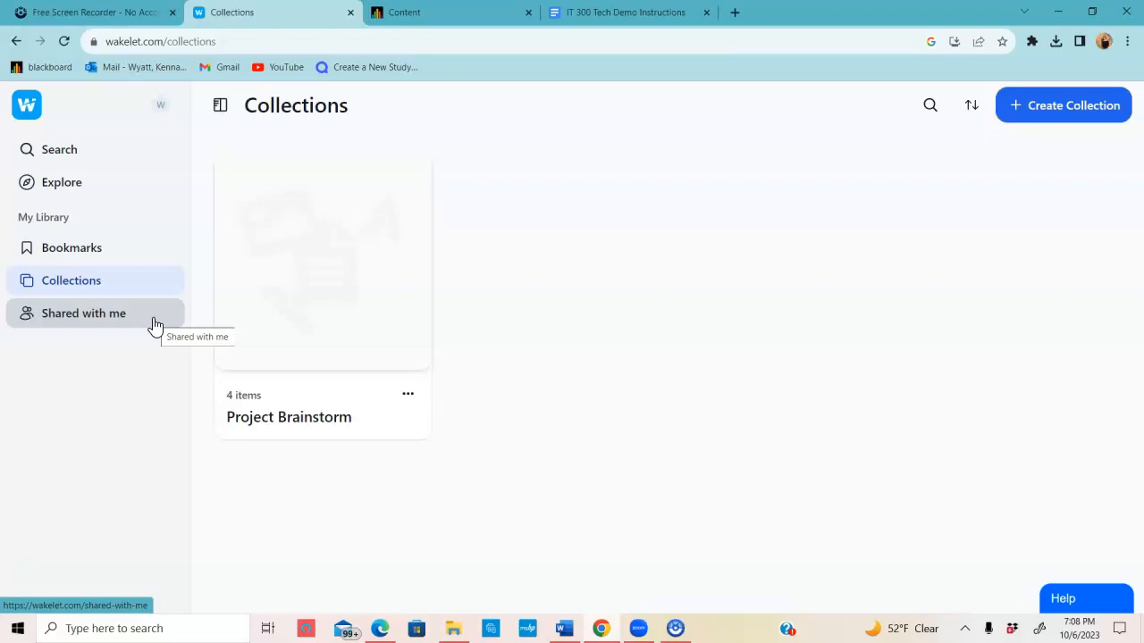
left_click(971, 123)
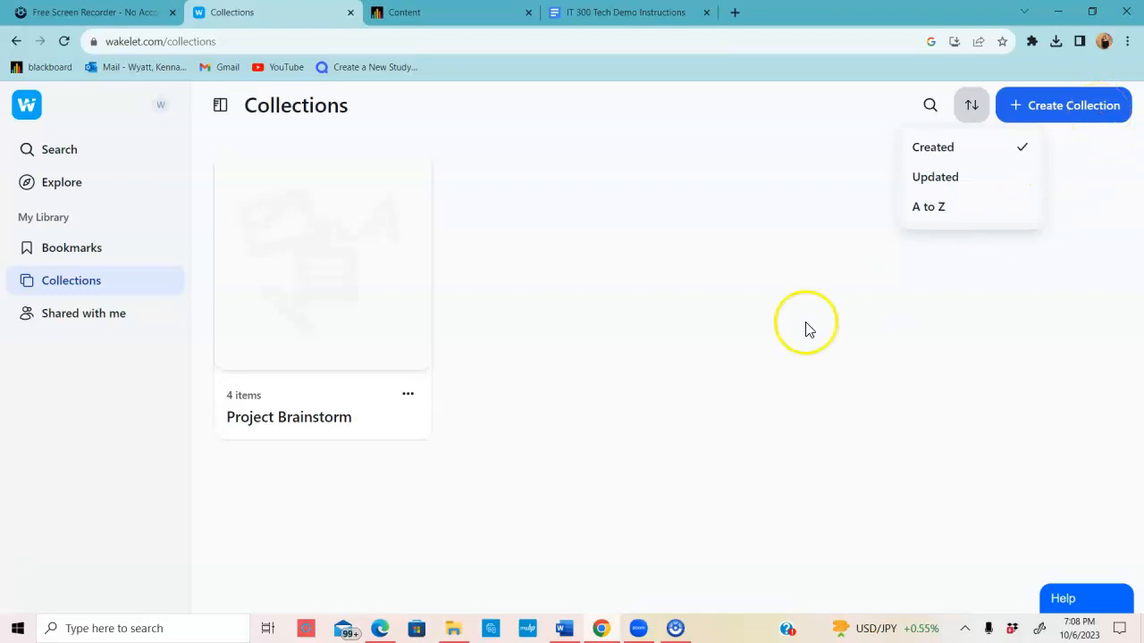
left_click(771, 366)
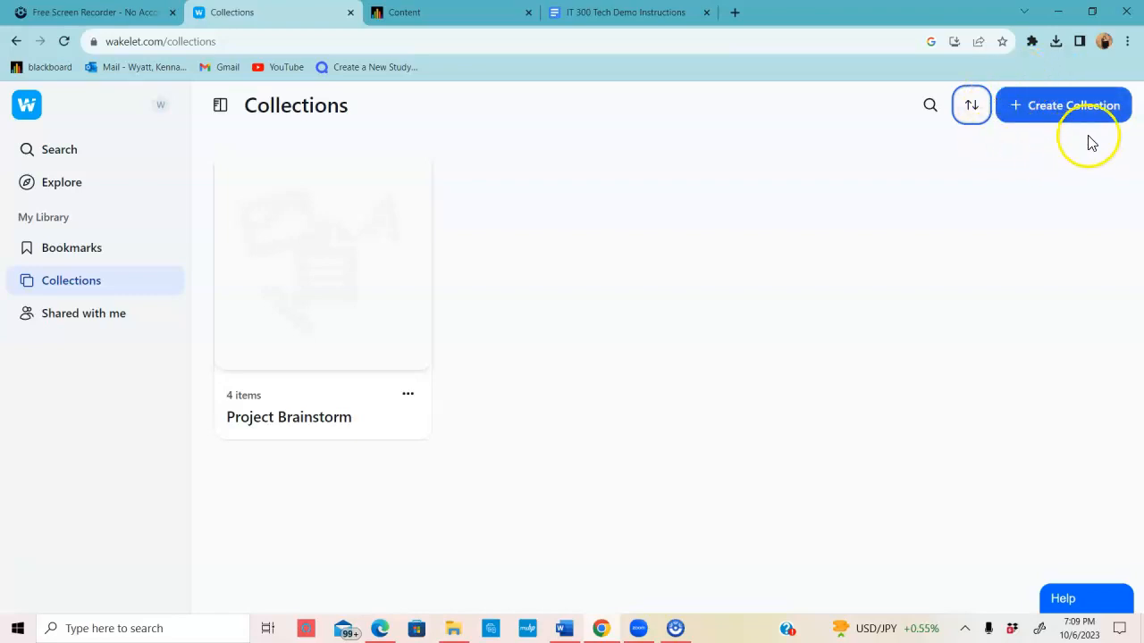
Step: Create a new collection and title it with the teacher's name in possessive form followed by "History Project Brainstorm"
left_click(1042, 118)
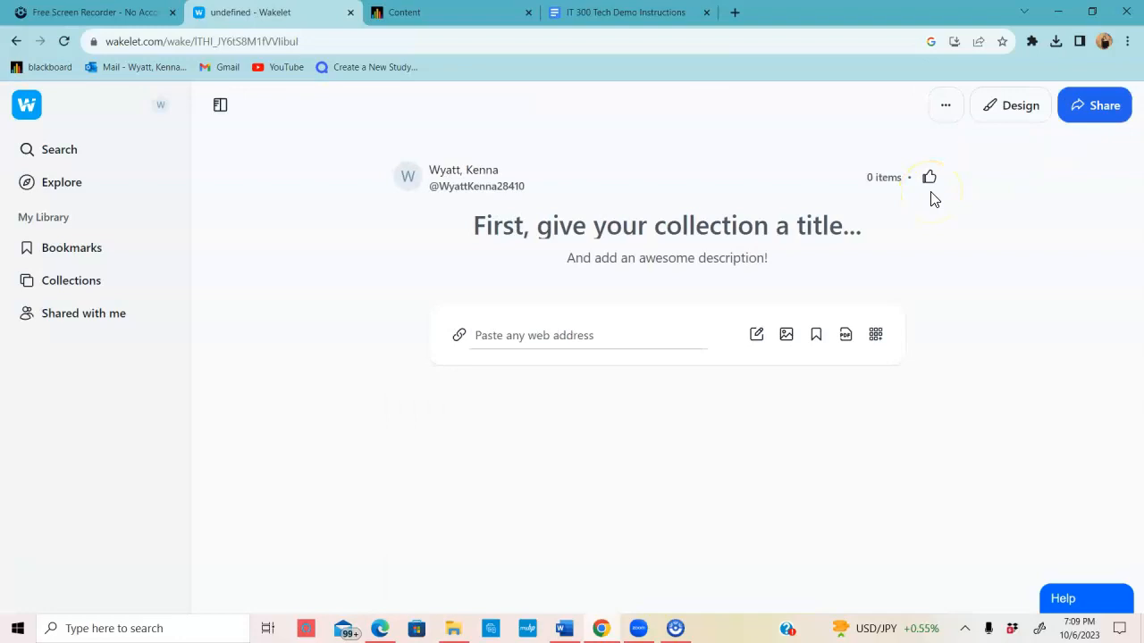
left_click(815, 219)
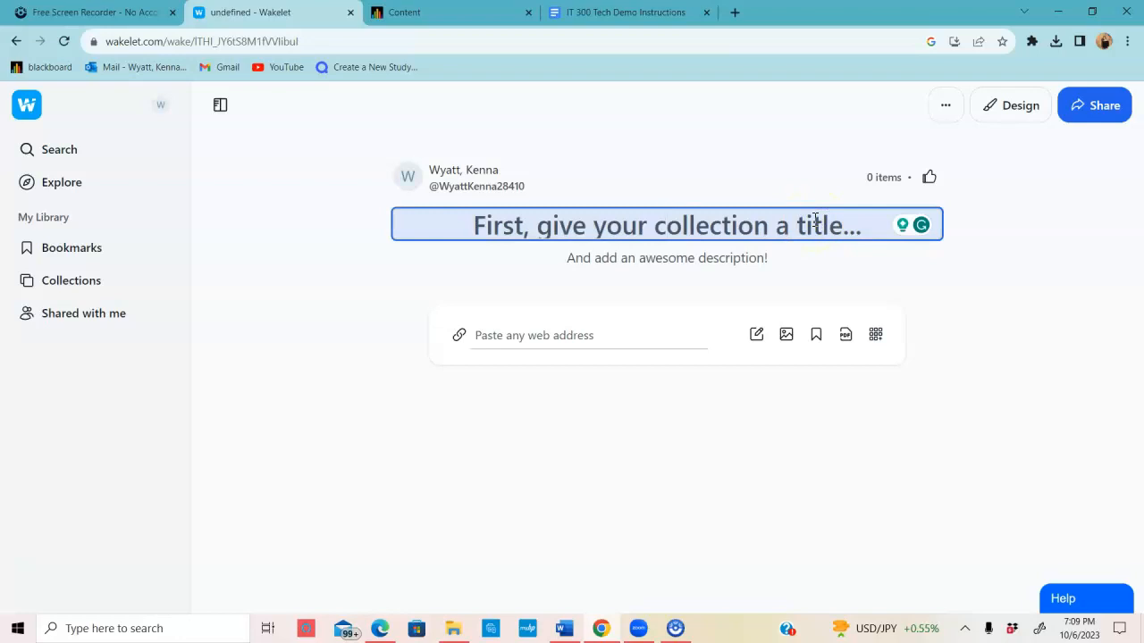
type("Mr.")
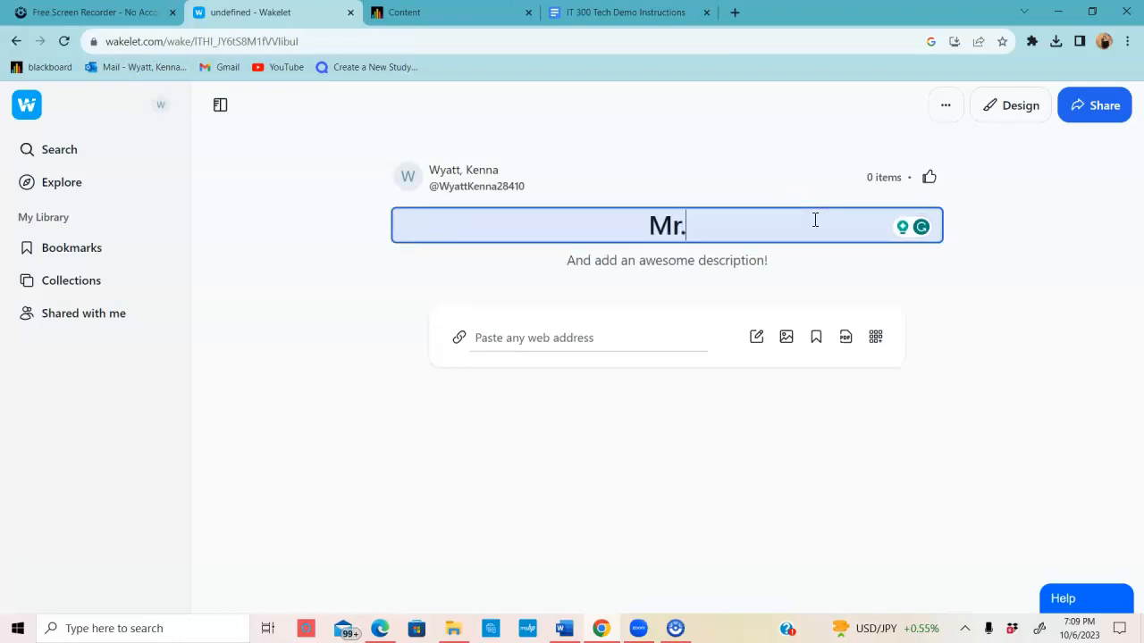
type(" Montfom")
key("BackSpace")
key("BackSpace")
key("BackSpace")
type("gomery's ")
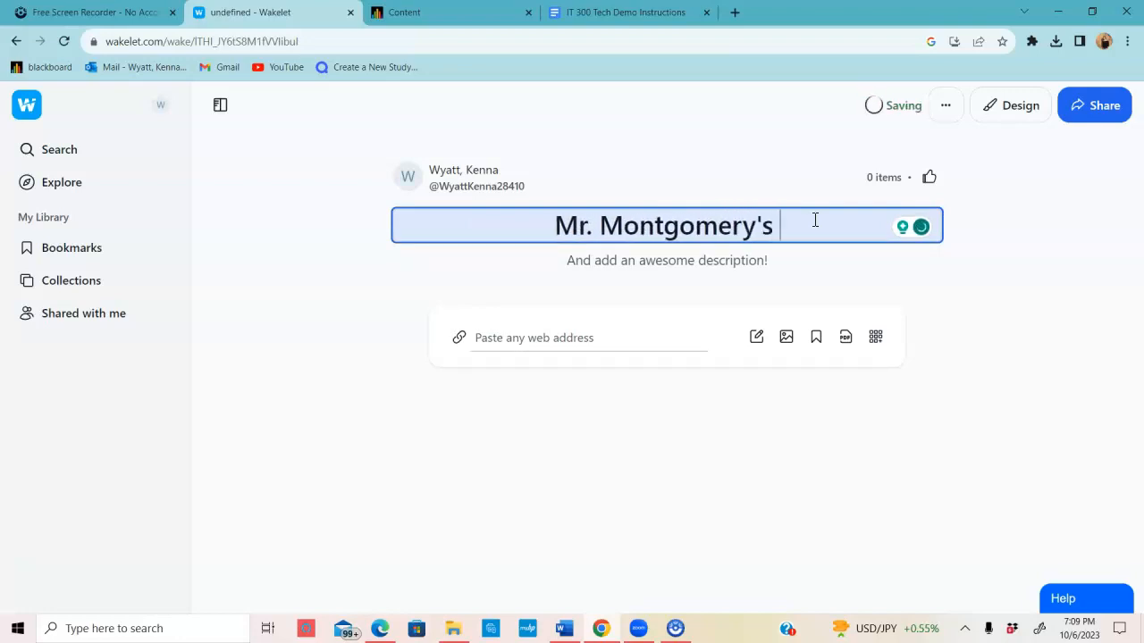
type("History")
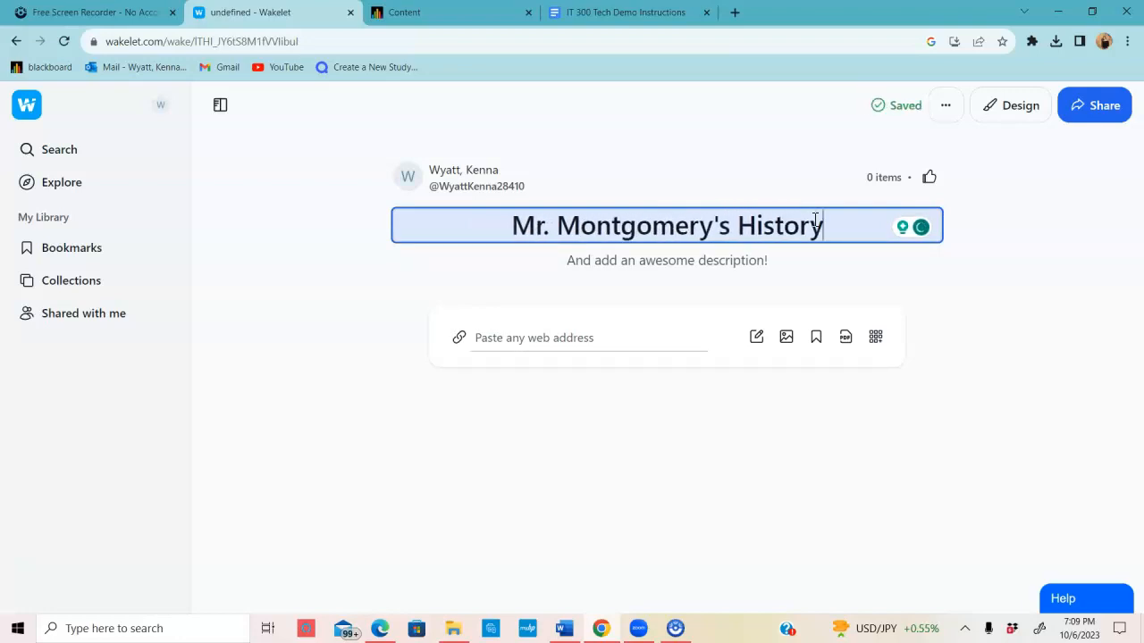
type(" Pro")
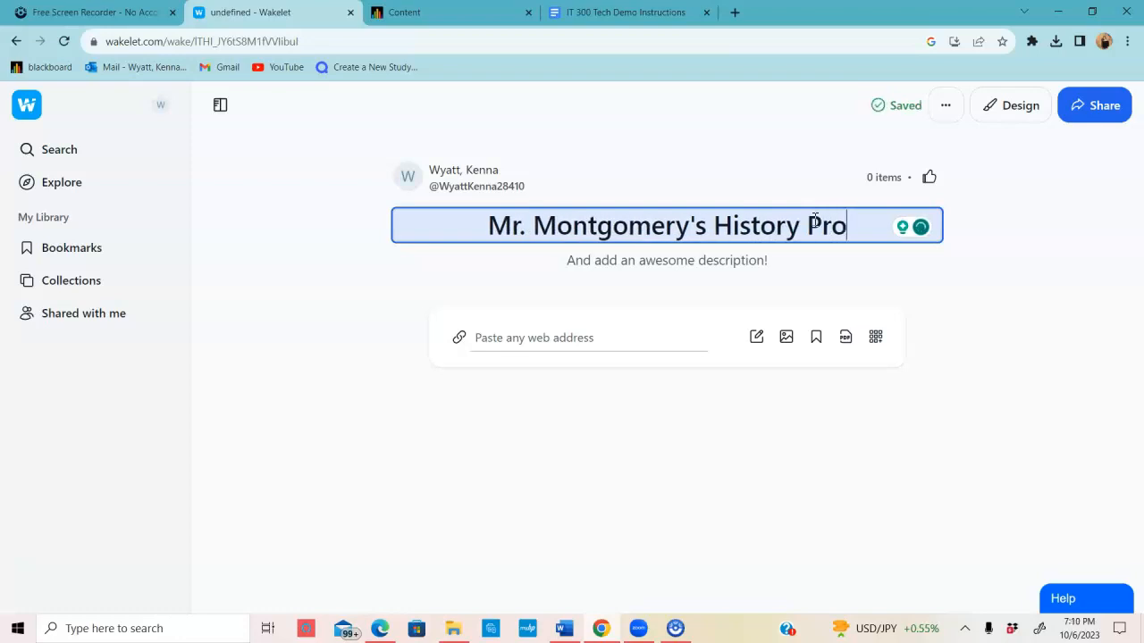
type("ject Brainstorm")
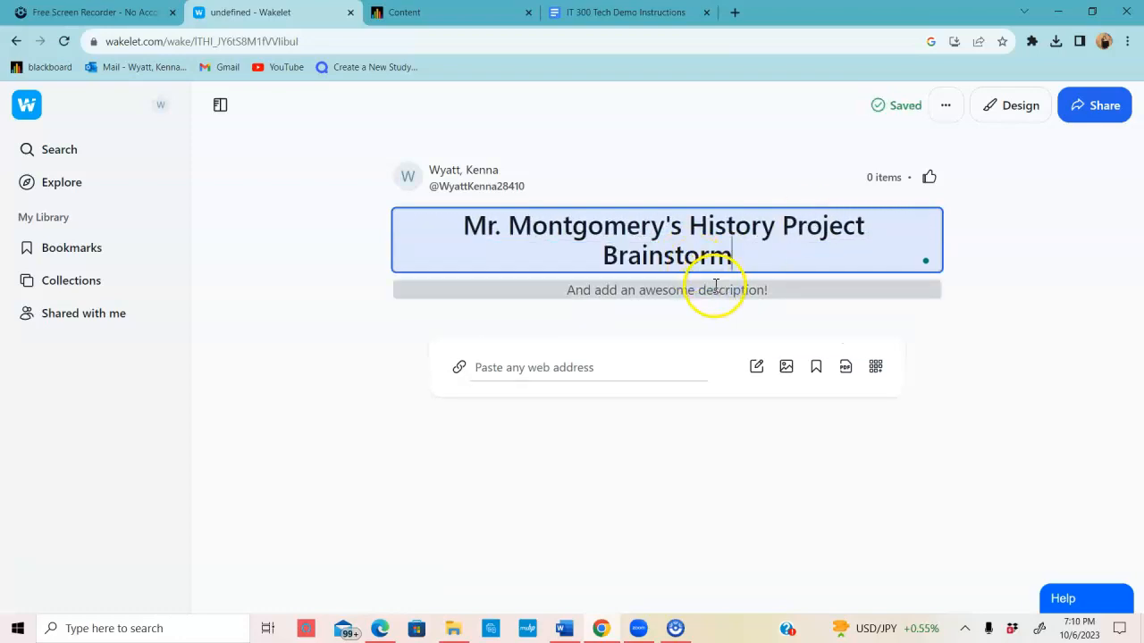
Step: Add the collection description "By:" followed by the author's first name
left_click(715, 289)
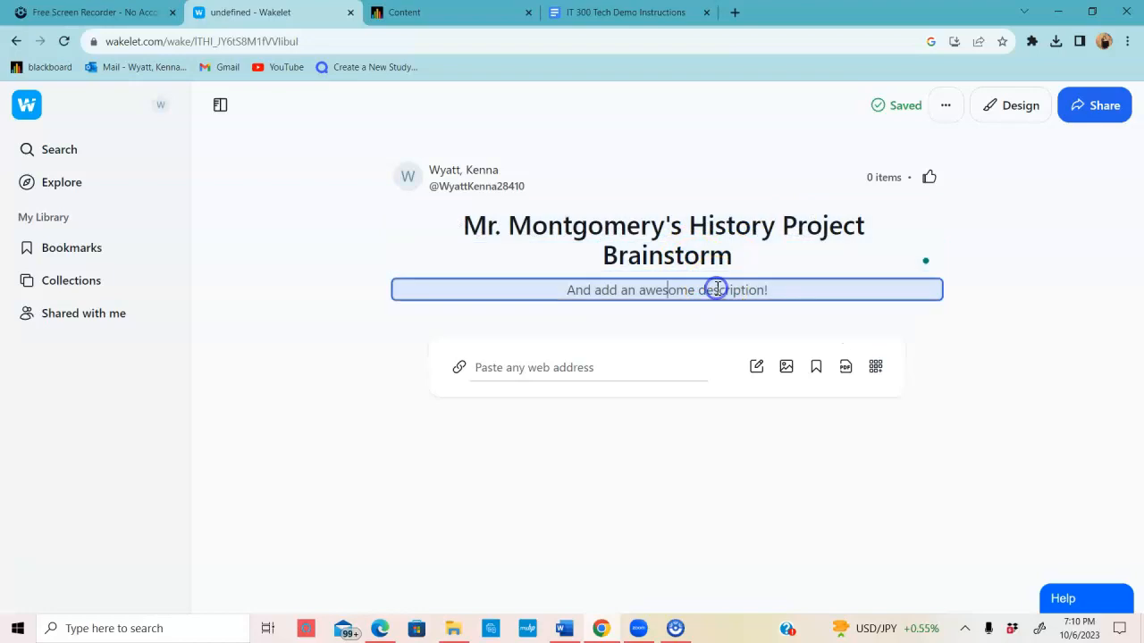
type("By: KEnn")
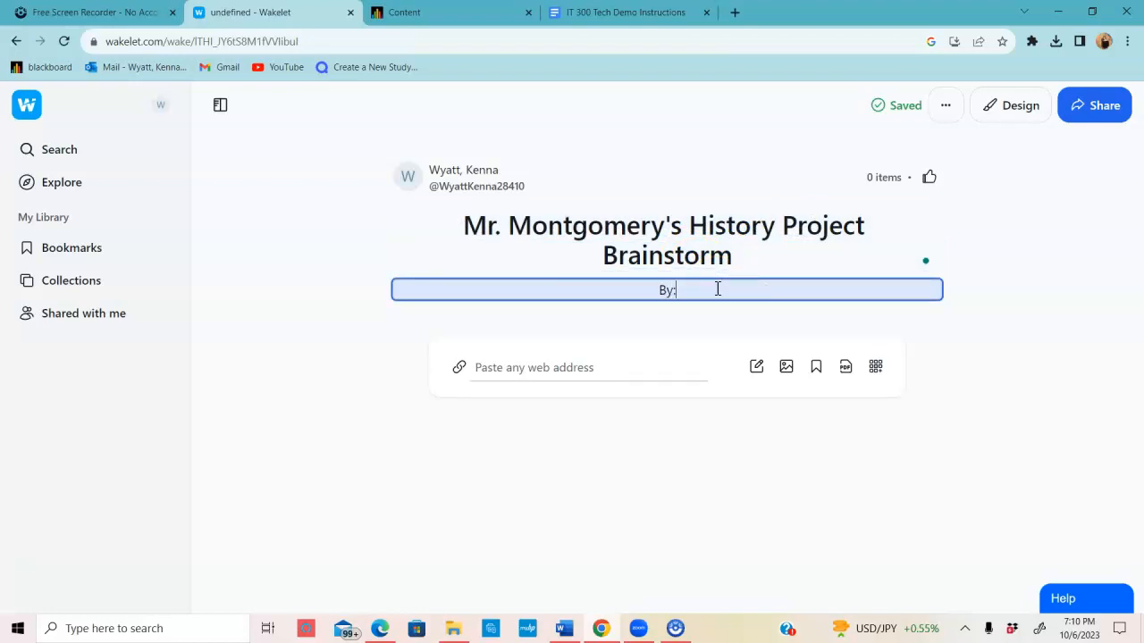
key("BackSpace")
key("BackSpace")
key("BackSpace")
type("enna")
Step: Search Unsplash for "black lives matter", use the photo of the sign beside the statue as cover image, and set its header size to Half
left_click(990, 106)
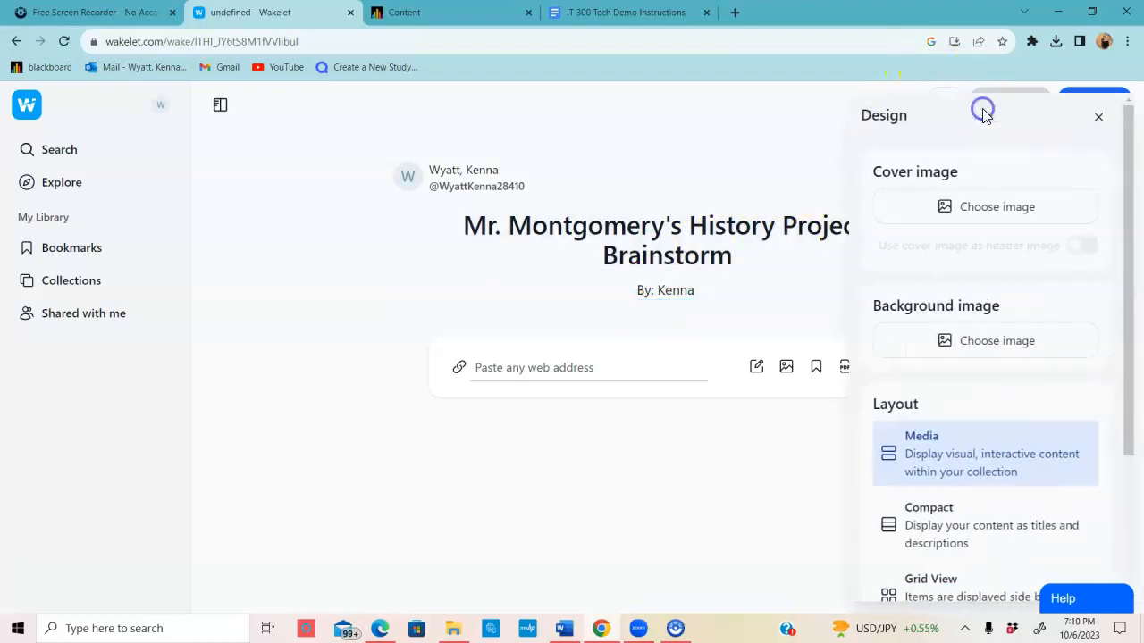
left_click(1093, 122)
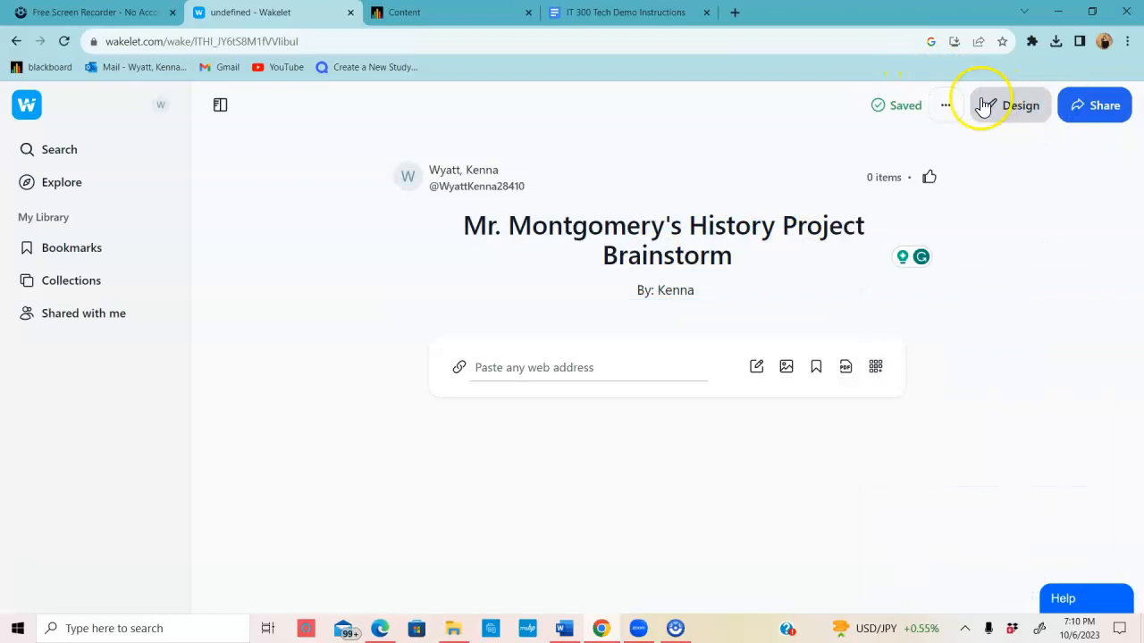
left_click(1003, 118)
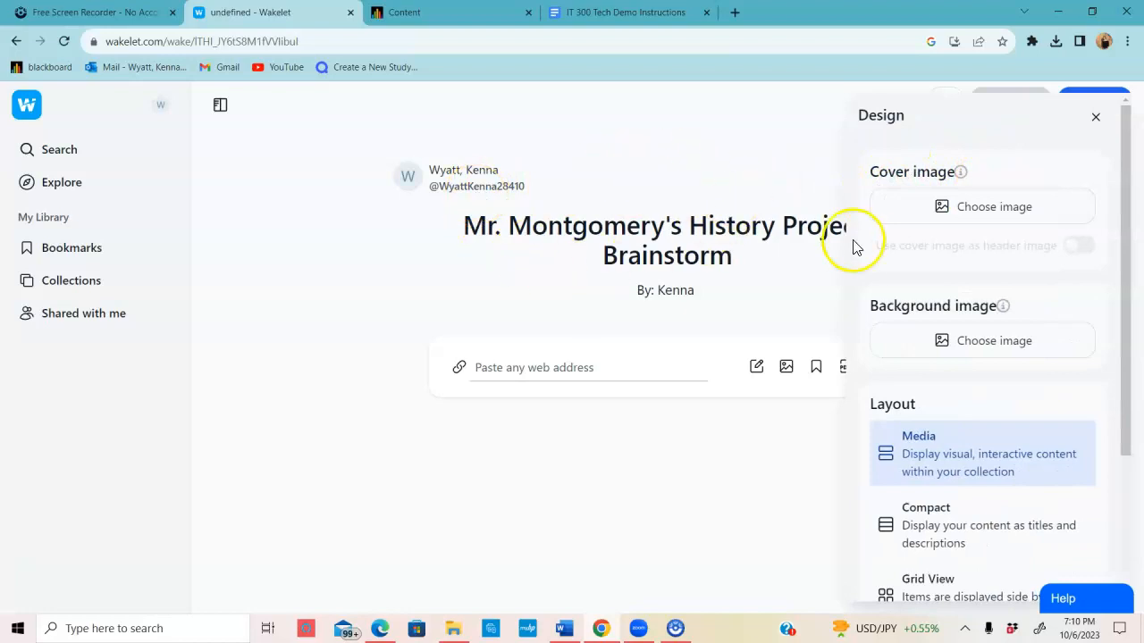
left_click(1017, 213)
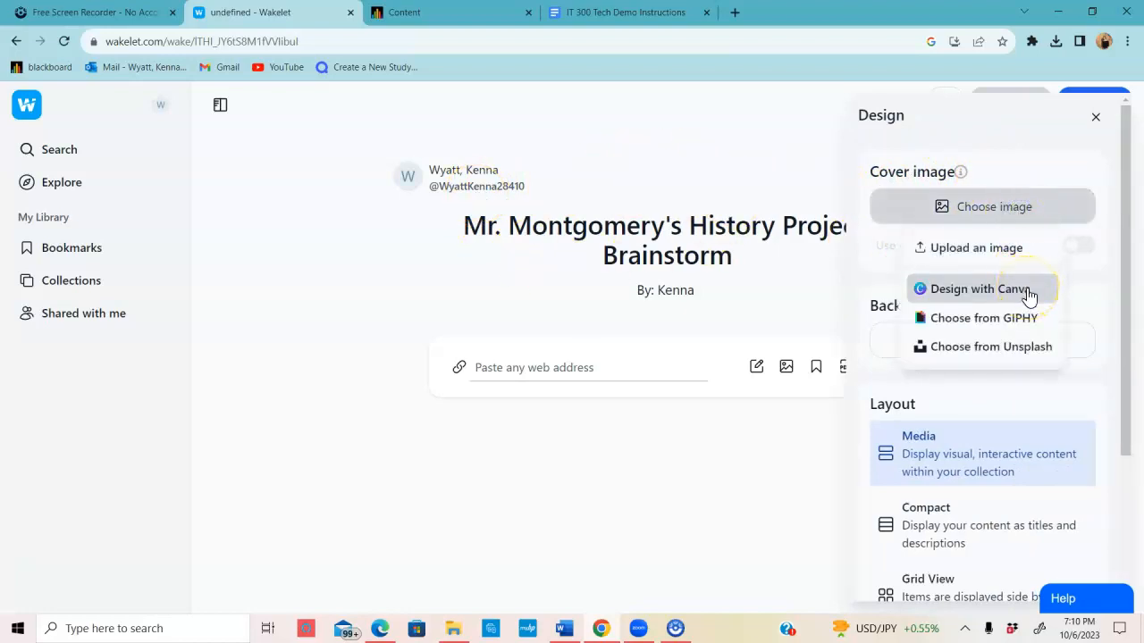
left_click(1035, 347)
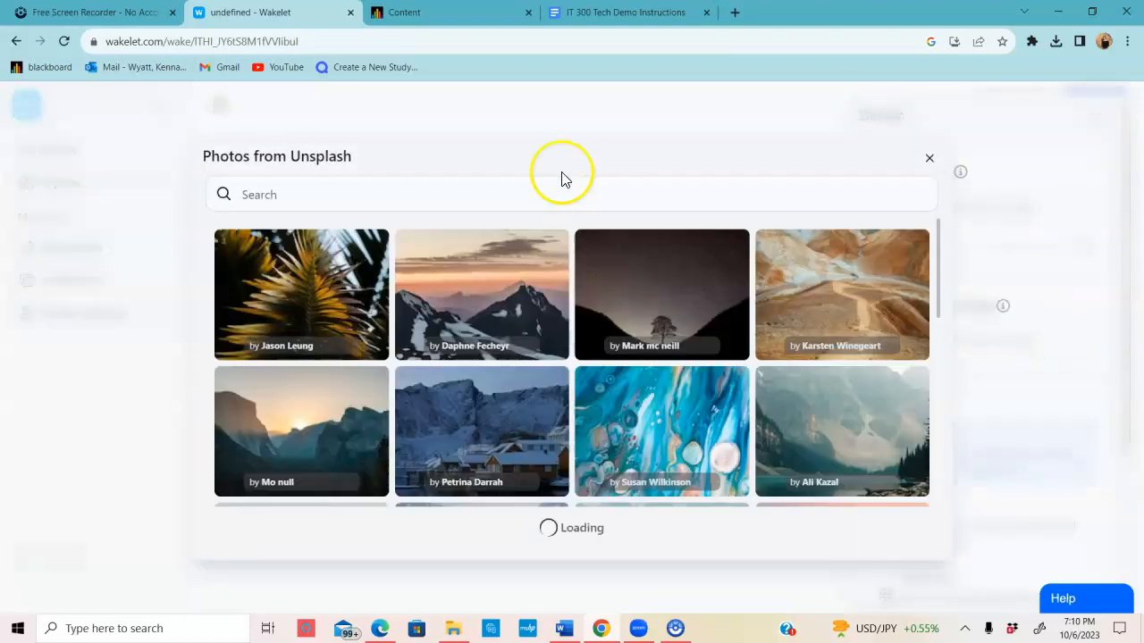
left_click(564, 180)
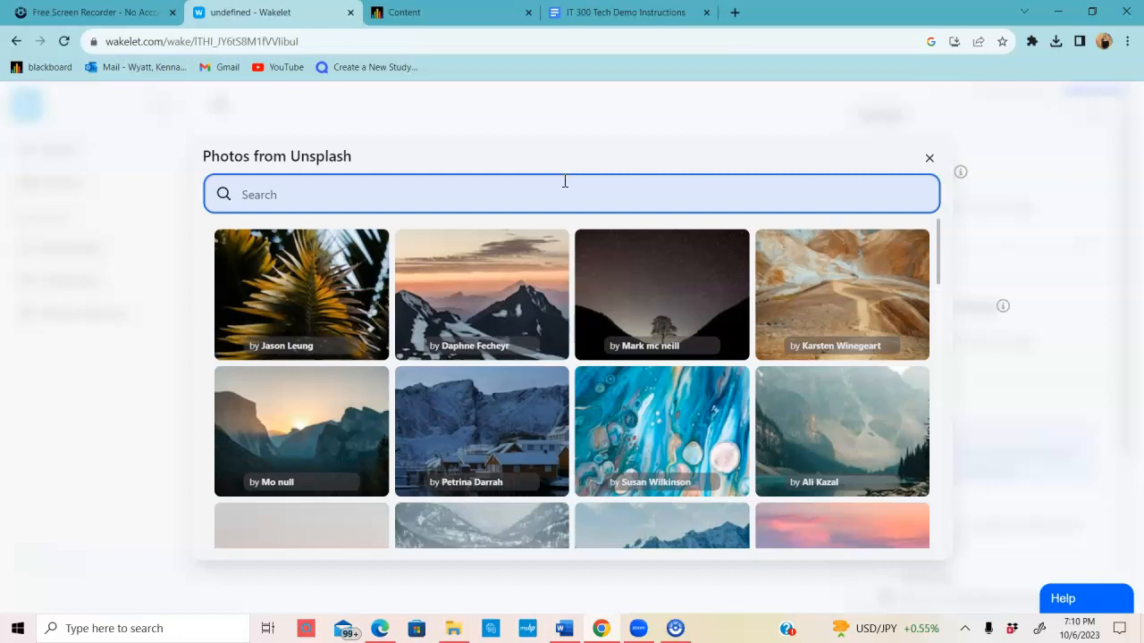
type("black lives matter")
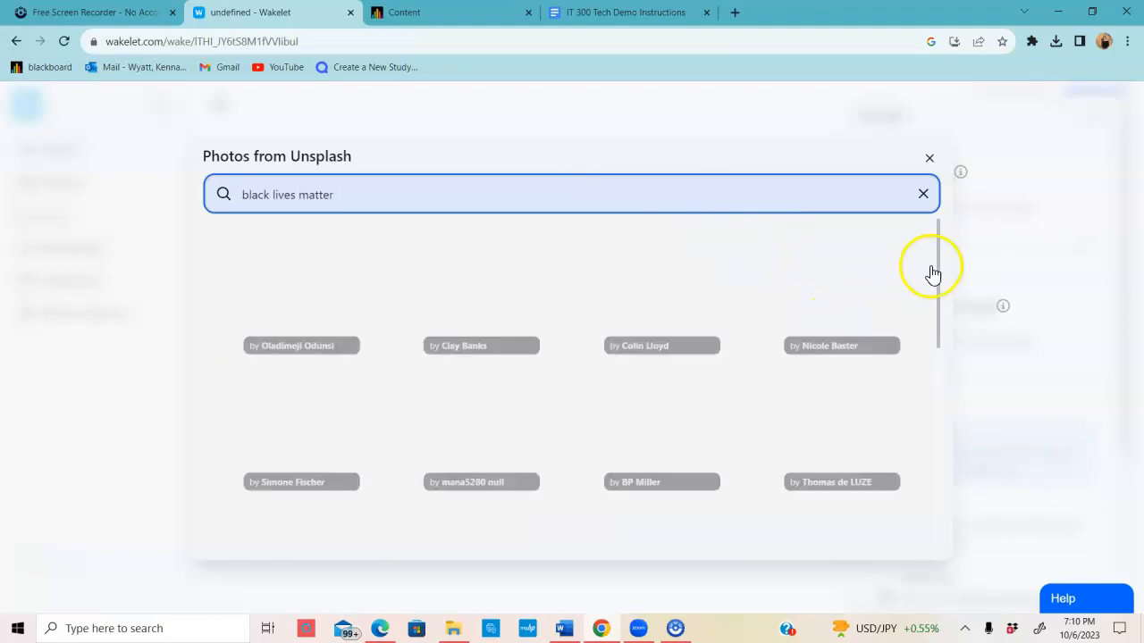
left_click(937, 241)
left_click_drag(937, 242, 947, 379)
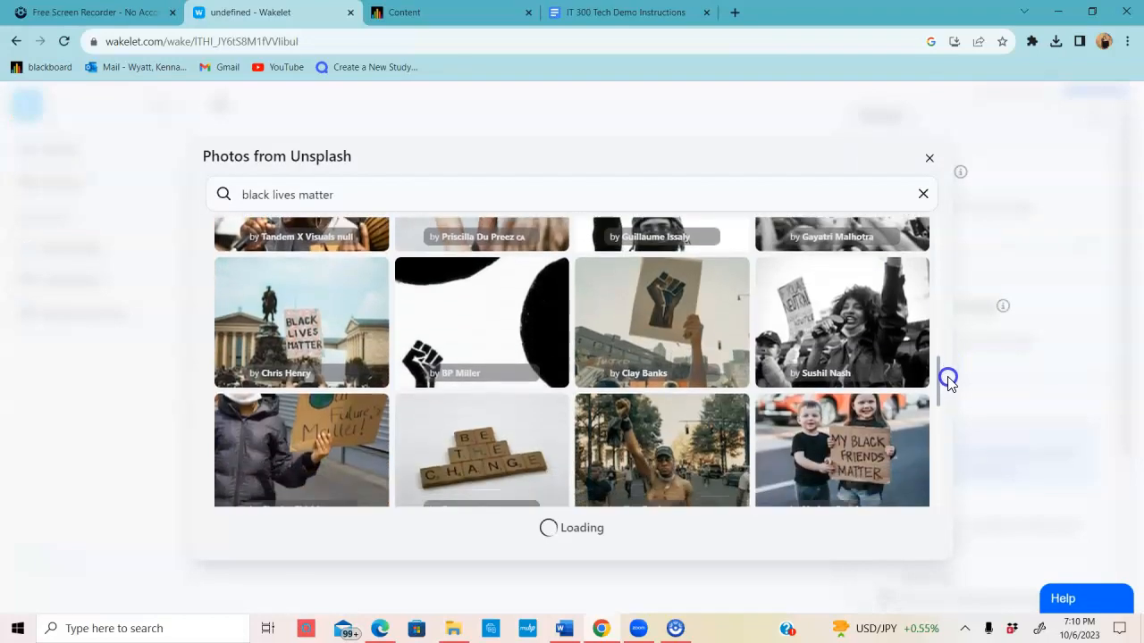
left_click(295, 327)
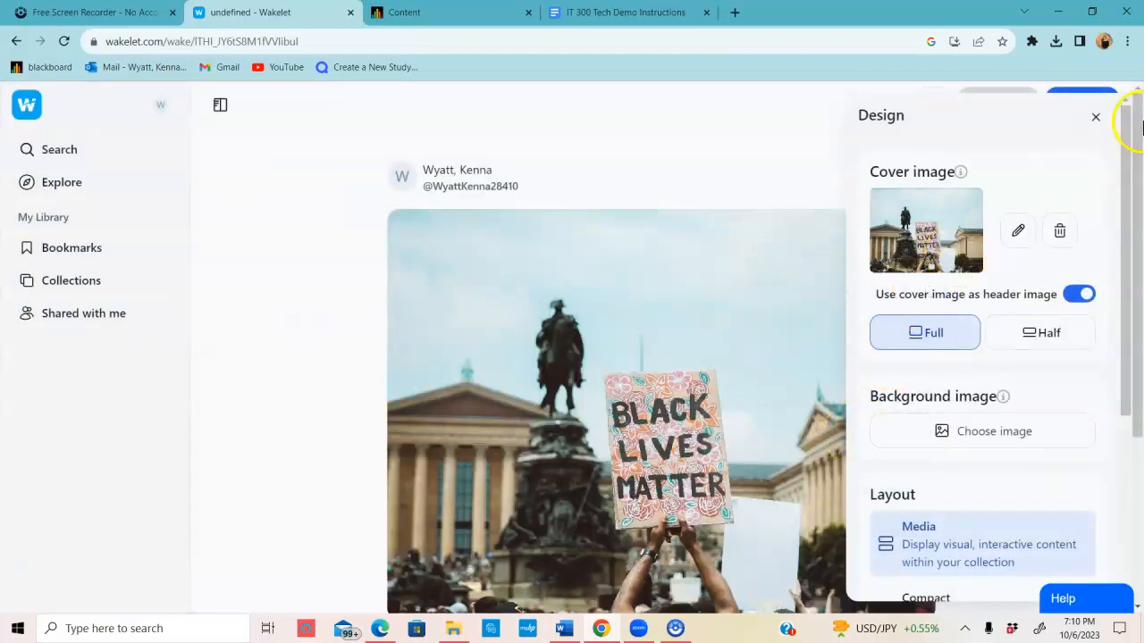
left_click_drag(1128, 143, 1133, 198)
left_click(1070, 246)
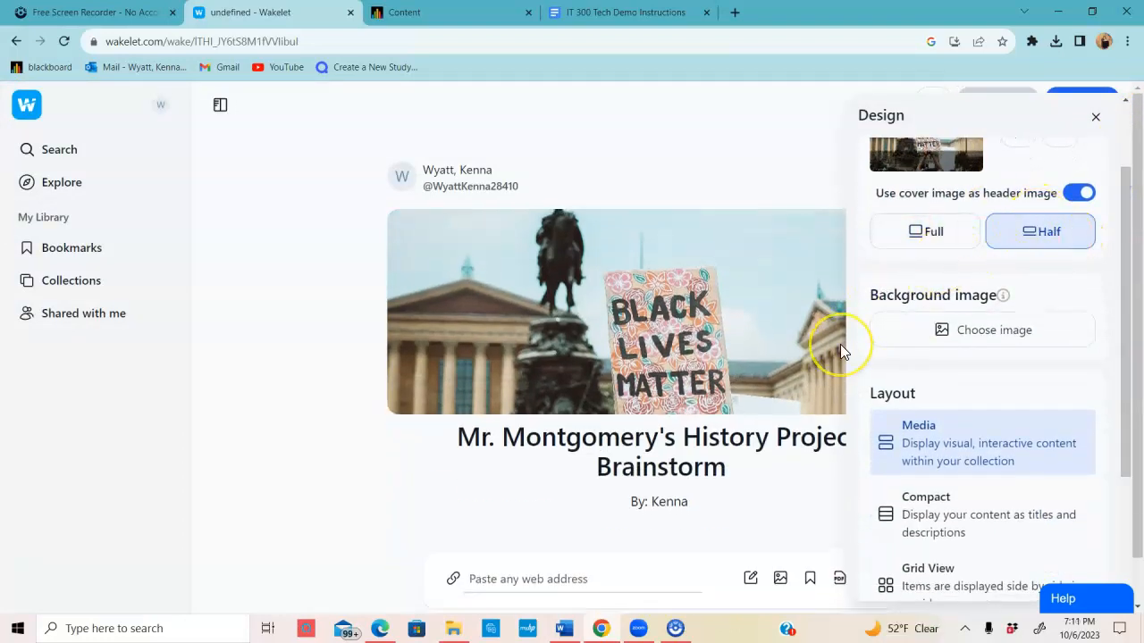
Step: Set the collection's background image to the Unsplash photo of a pink sunset sky over blue mountains
left_click(950, 333)
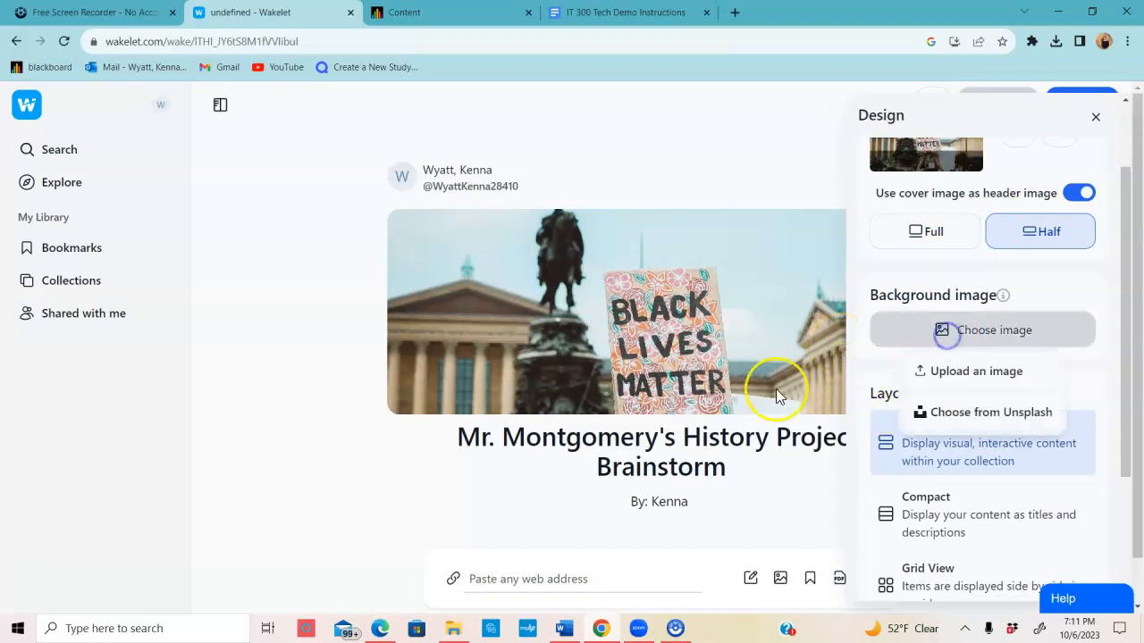
left_click(934, 413)
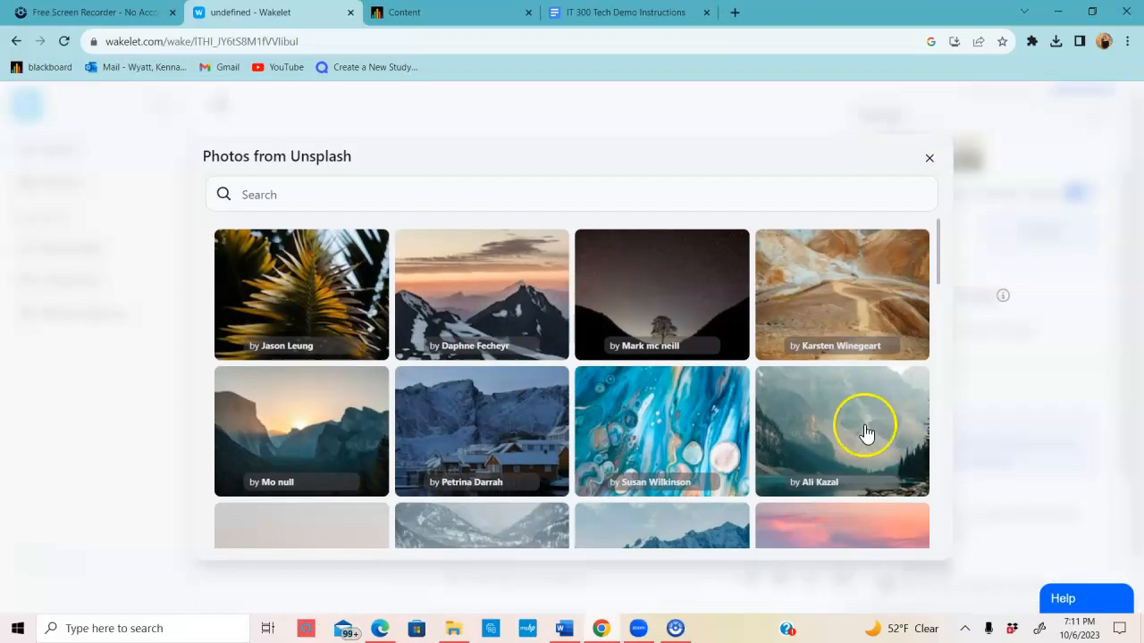
left_click(821, 520)
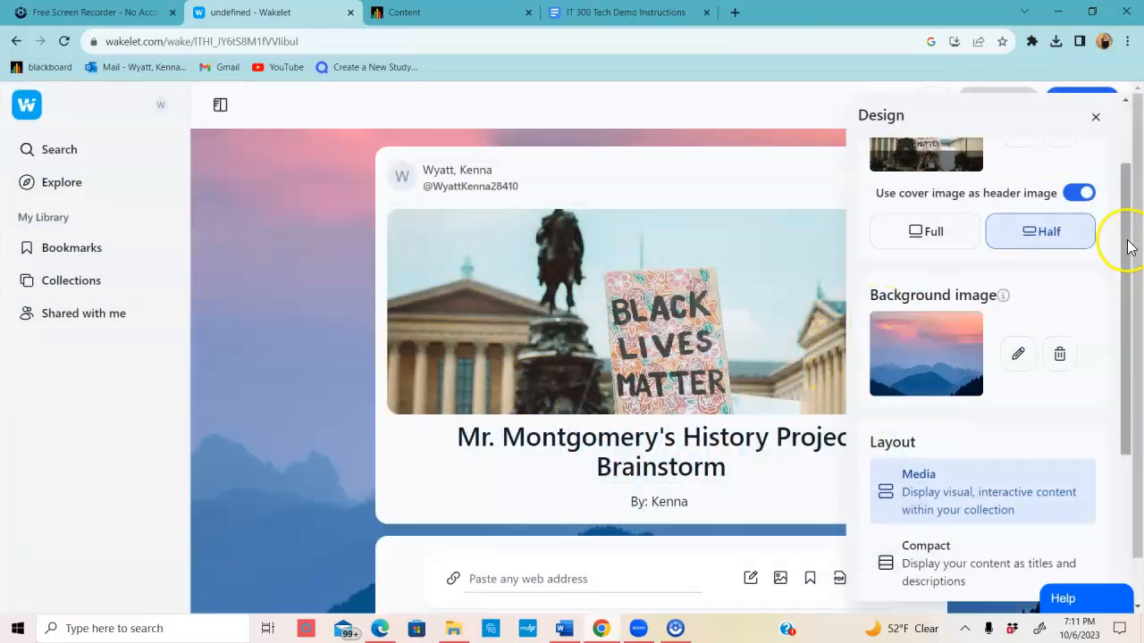
Step: Change the collection layout to Mood Board and close the design settings
left_click_drag(1129, 241, 1131, 401)
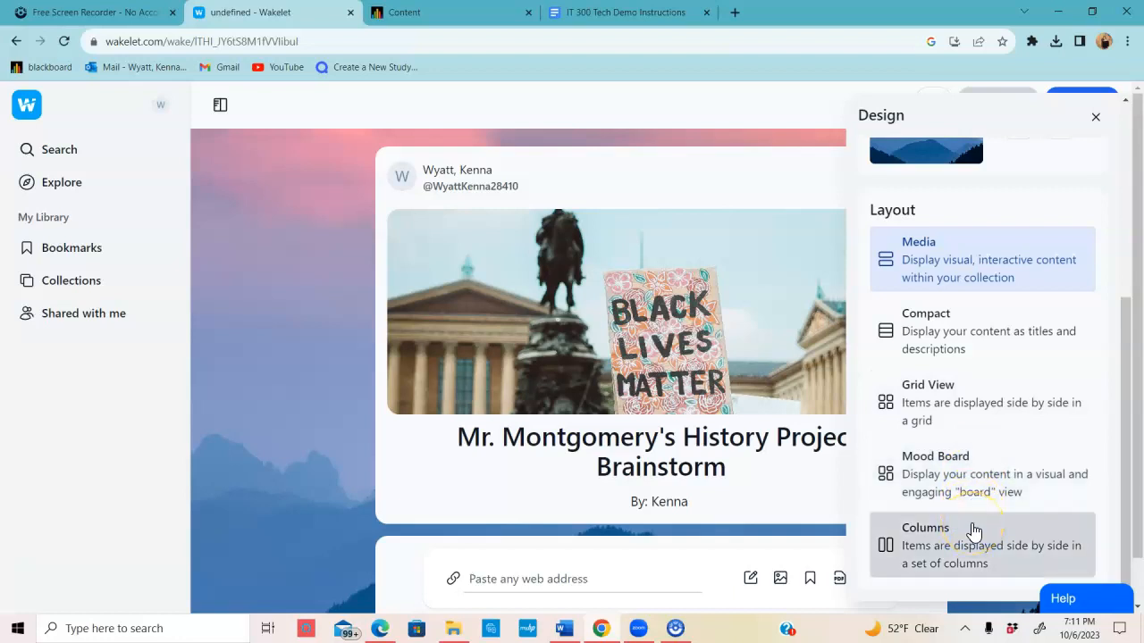
left_click(1051, 500)
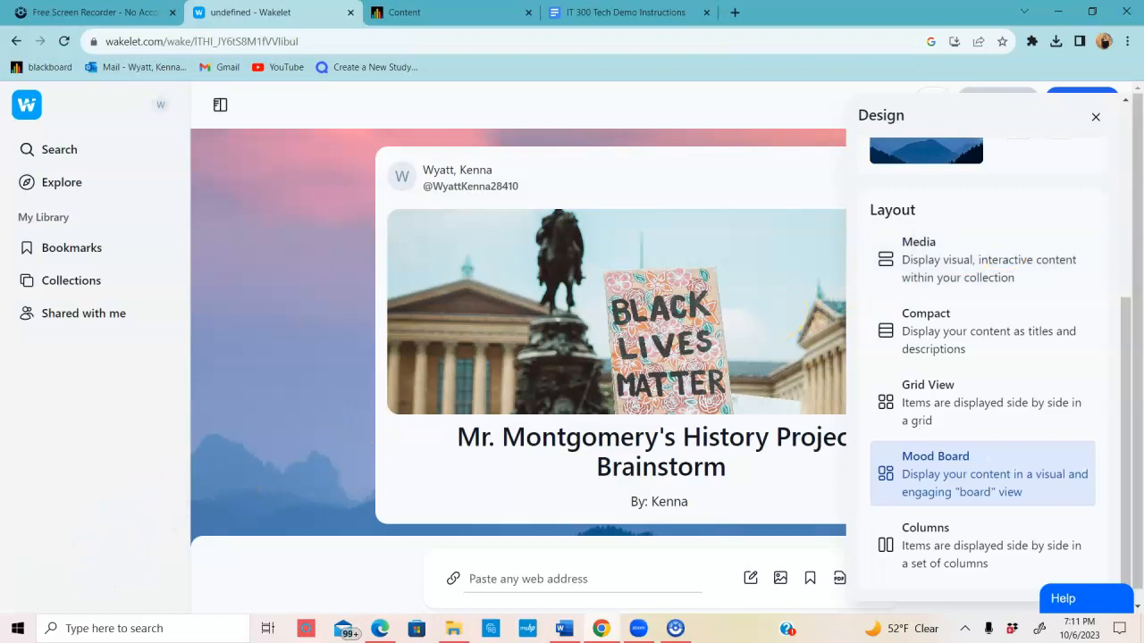
left_click(1096, 120)
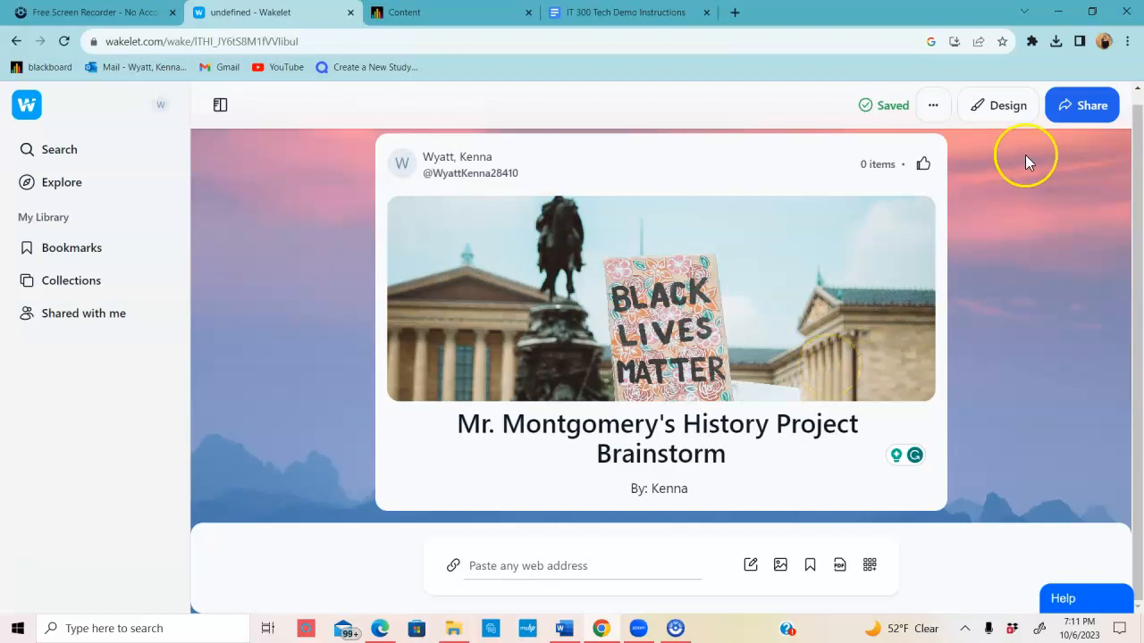
Step: Set sharing so that anyone with the link or code Can Add, and copy the collection link
left_click(1097, 107)
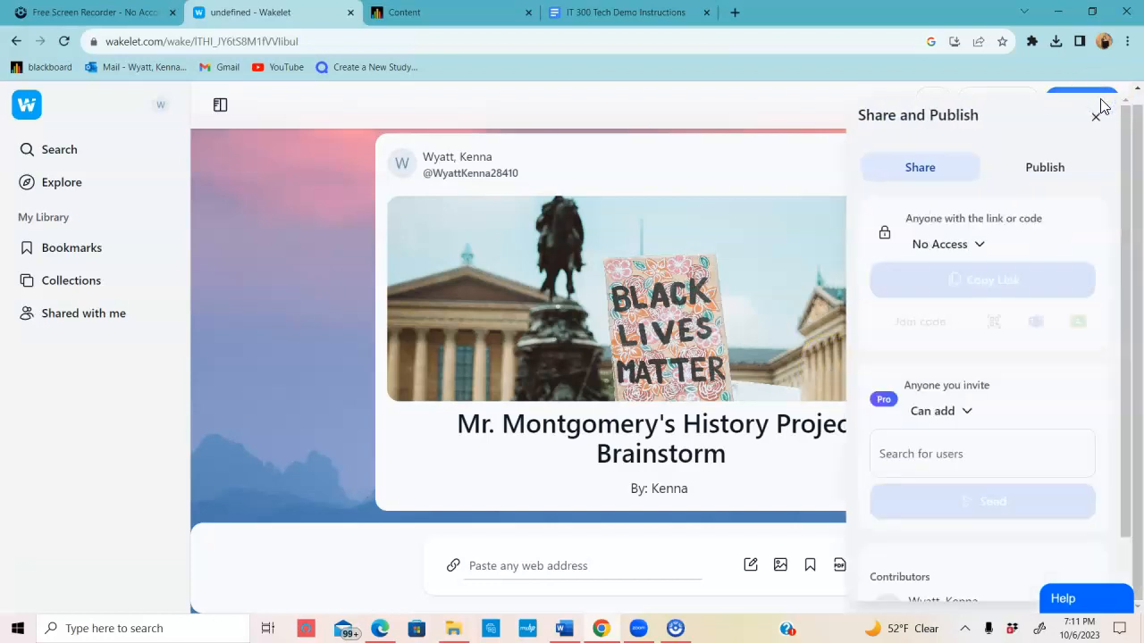
left_click(988, 247)
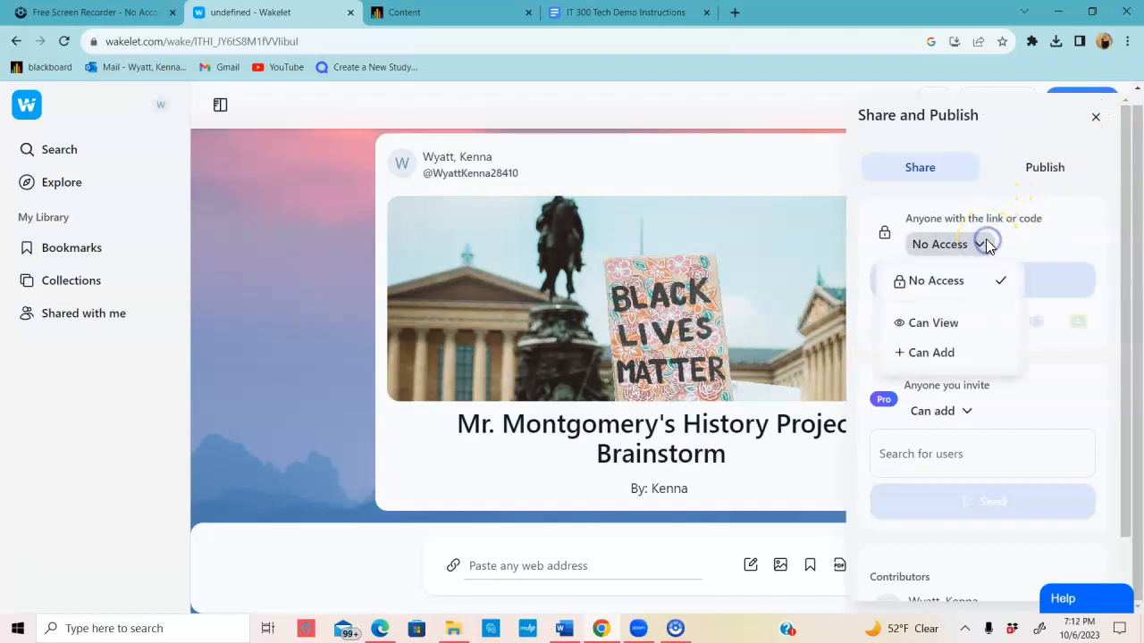
left_click(967, 351)
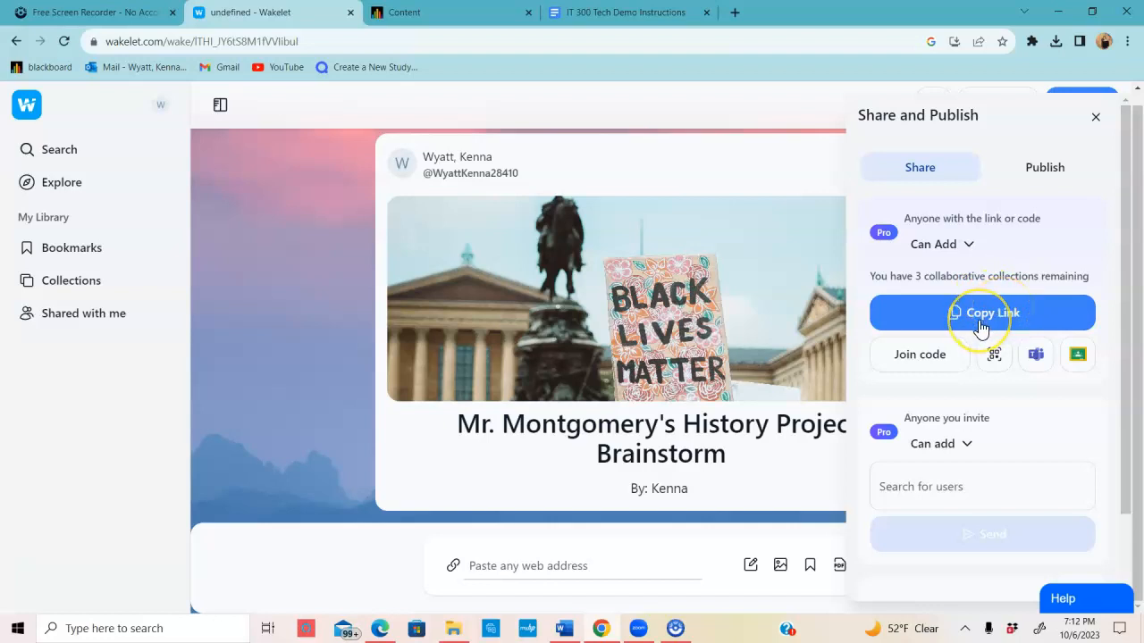
left_click(980, 328)
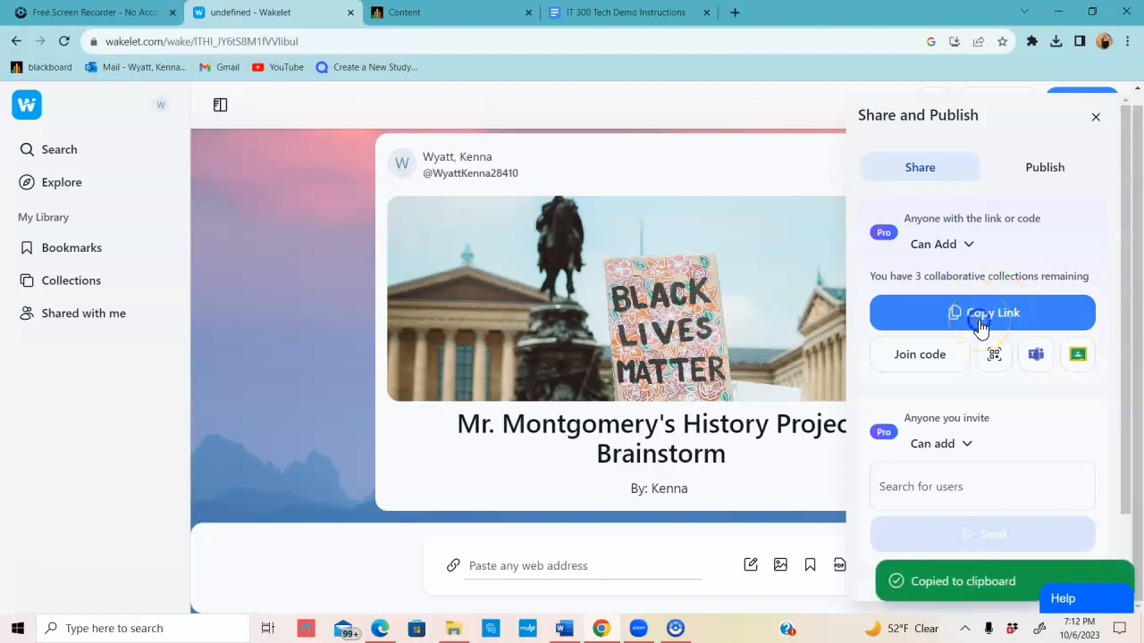
Step: Review the access options for anyone with the link or code, and close the sharing settings
left_click(943, 248)
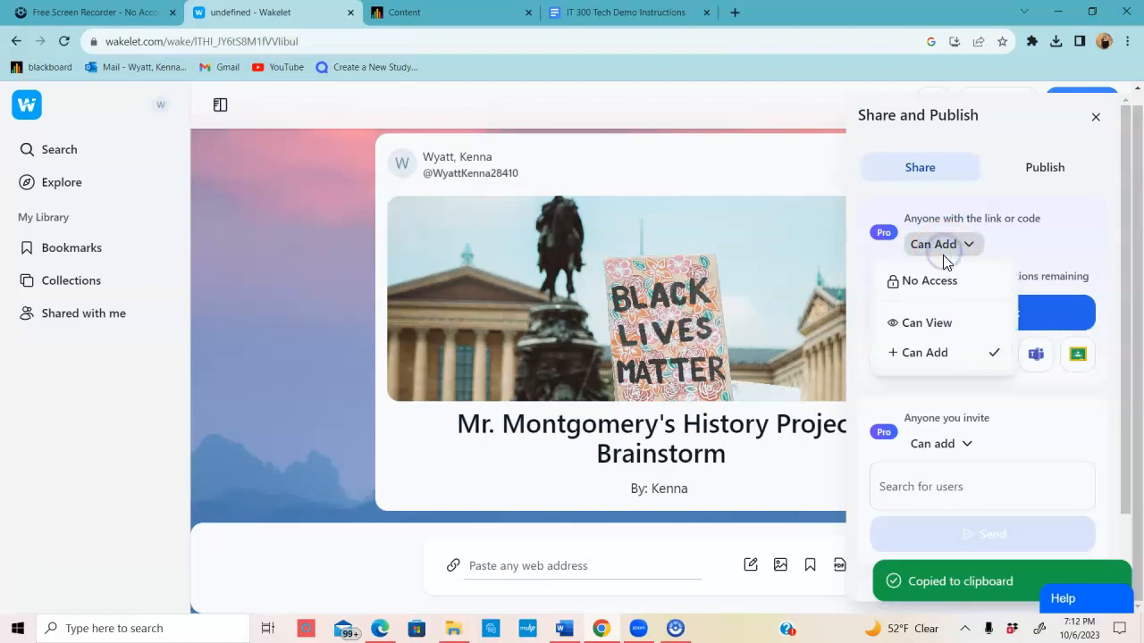
left_click(1124, 330)
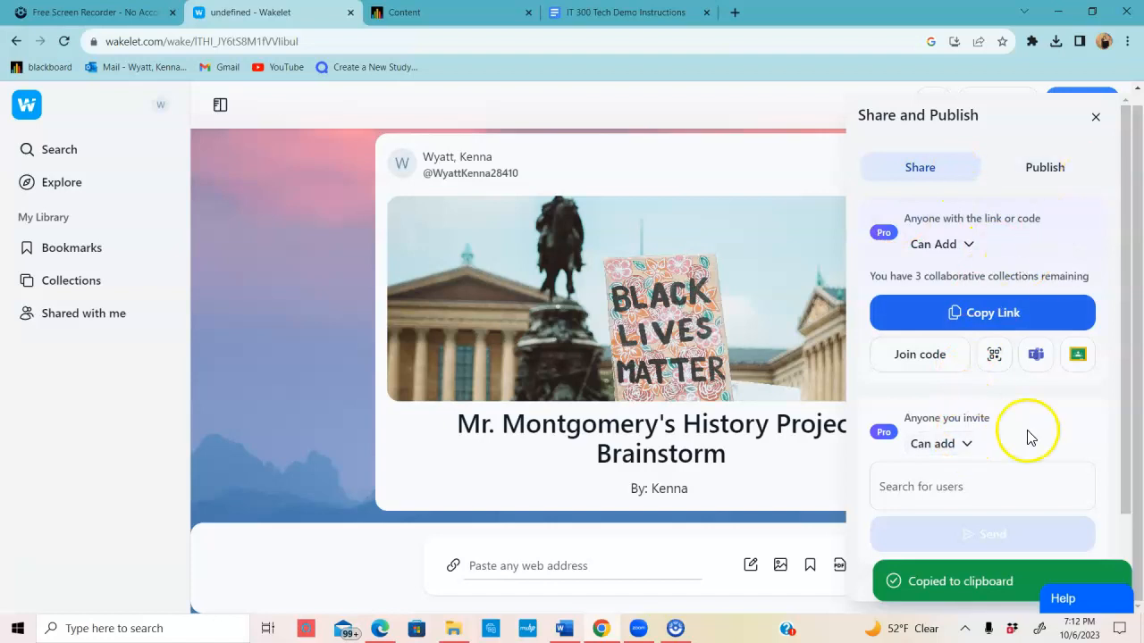
mouse_move(1128, 340)
left_mouse_down()
mouse_move(1130, 453)
mouse_move(1124, 342)
left_mouse_up()
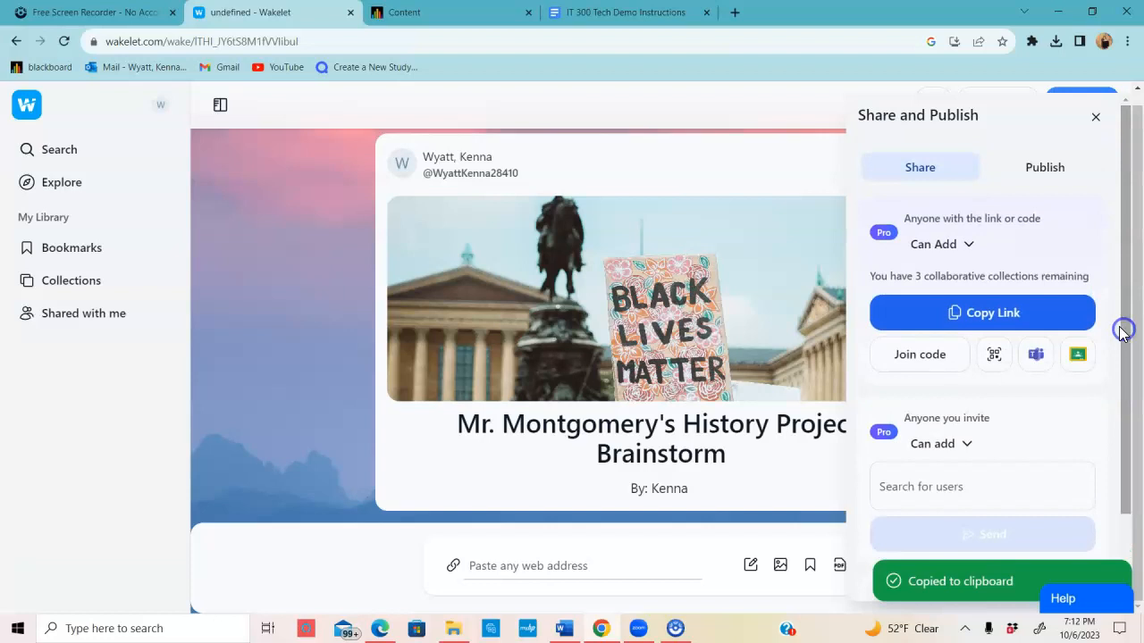
left_click(1094, 118)
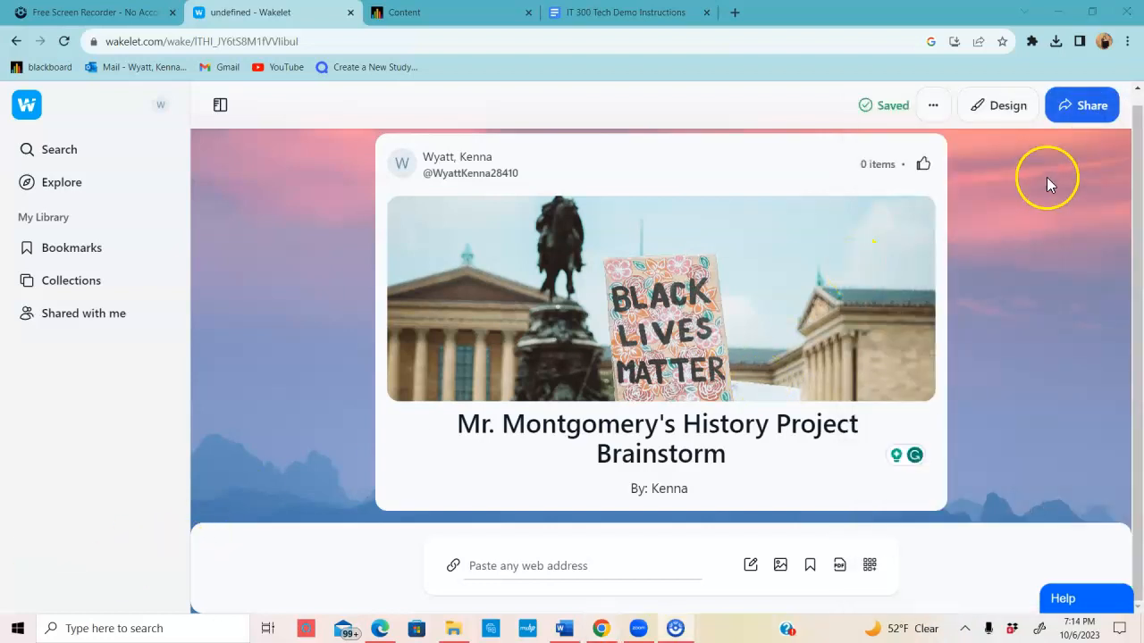
Step: Reopen the sharing settings, set access for anyone with the link or code to Can View, and close them
left_click(1087, 116)
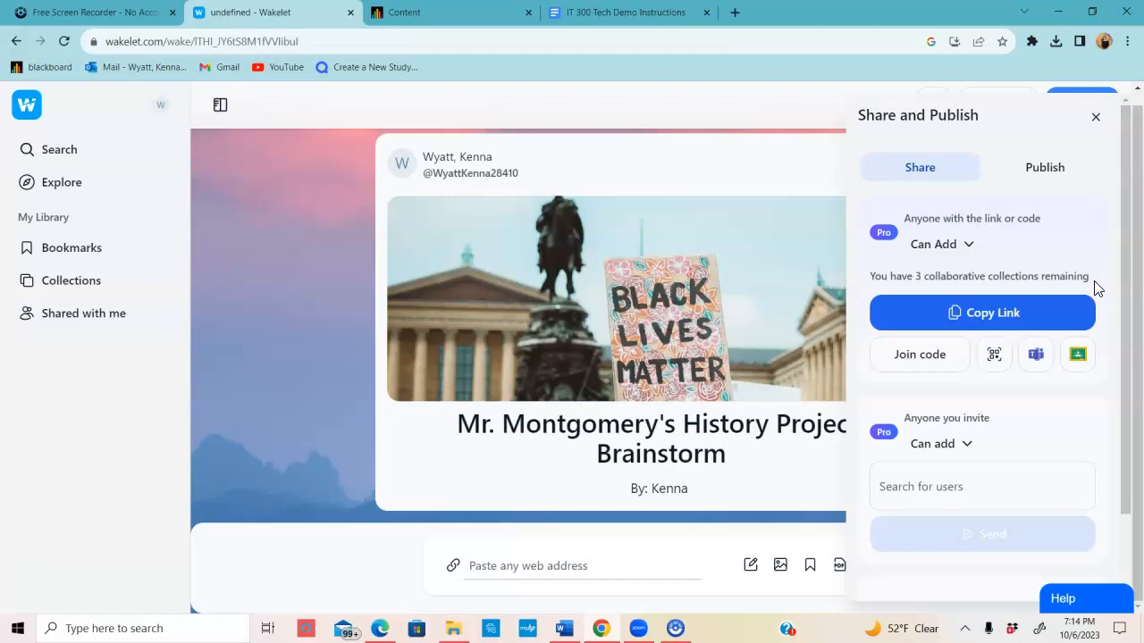
mouse_move(1124, 238)
left_mouse_down()
mouse_move(1127, 297)
mouse_move(1121, 219)
left_mouse_up()
mouse_move(1124, 219)
left_mouse_down()
mouse_move(1111, 278)
mouse_move(1113, 188)
mouse_move(1116, 198)
left_mouse_up()
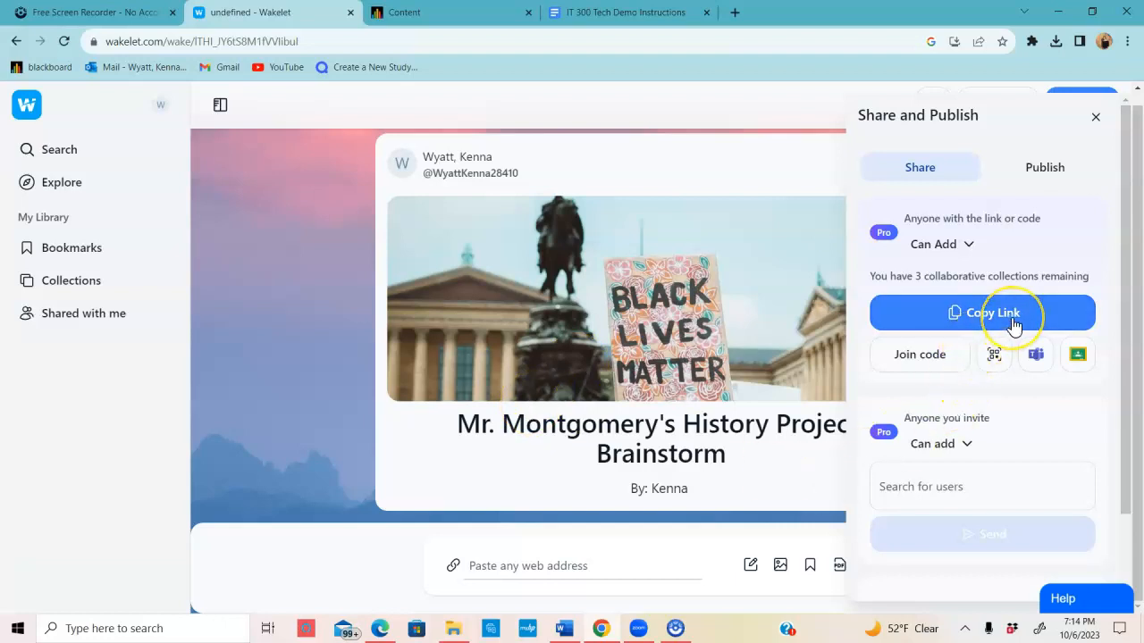
left_click(968, 248)
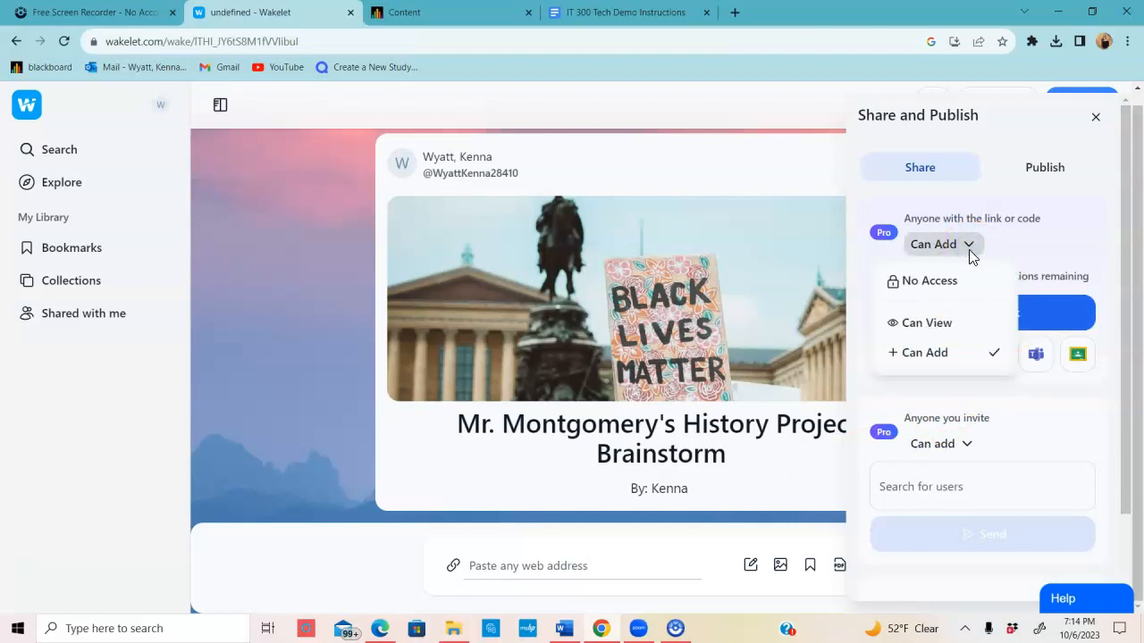
left_click(964, 325)
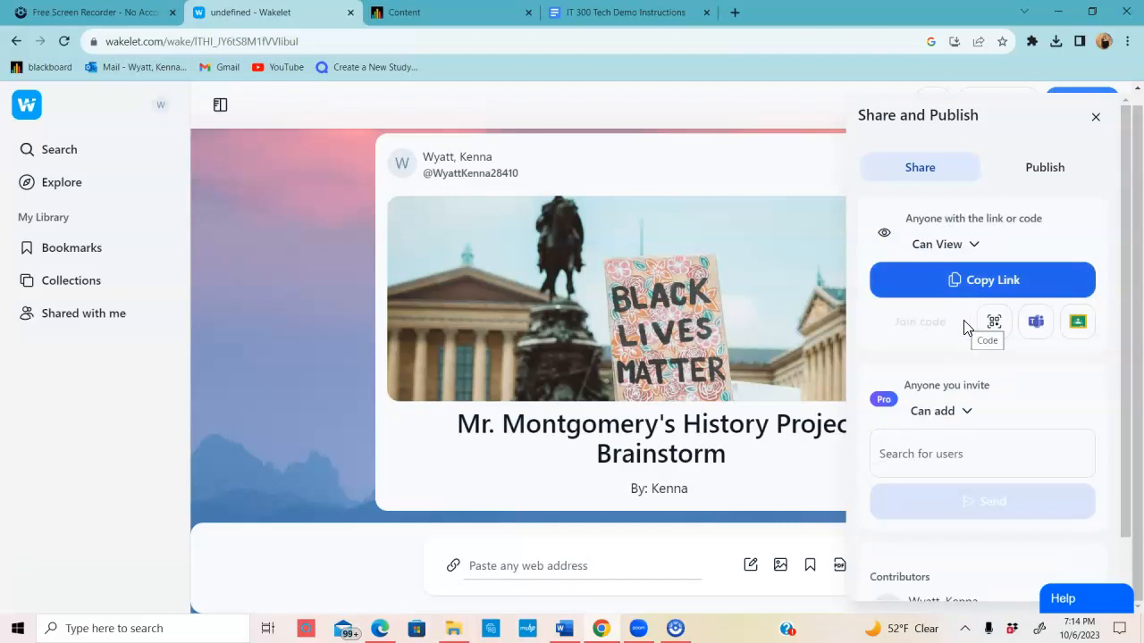
left_click(1097, 119)
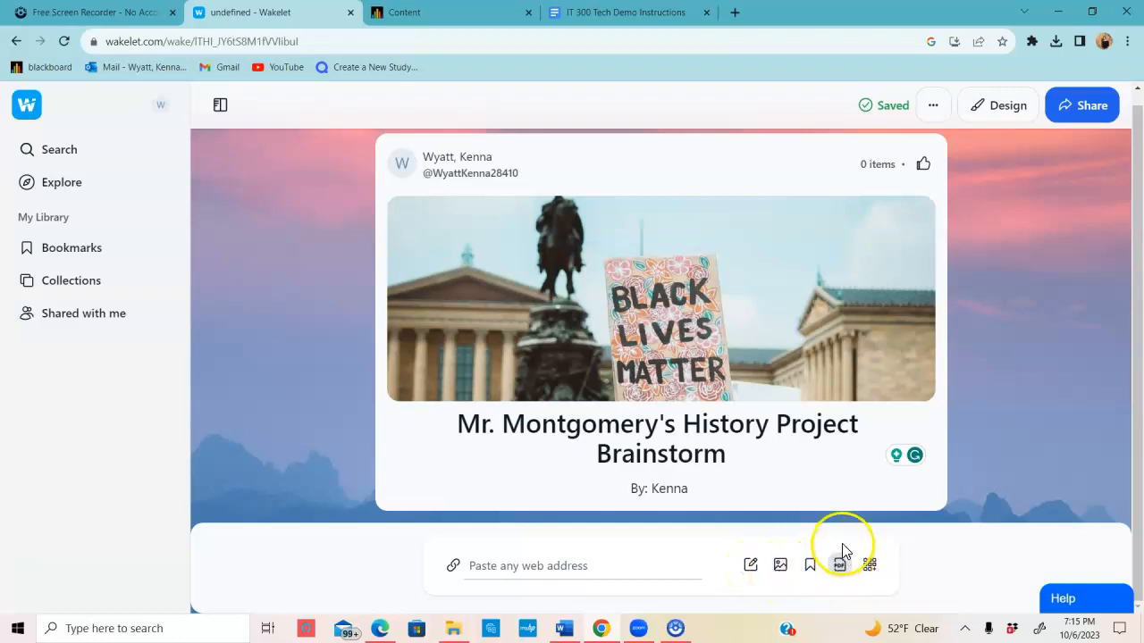
Step: Look over the additional content sources, and add a text item reading "here is a great resrouce for our project" to the collection
left_click(869, 565)
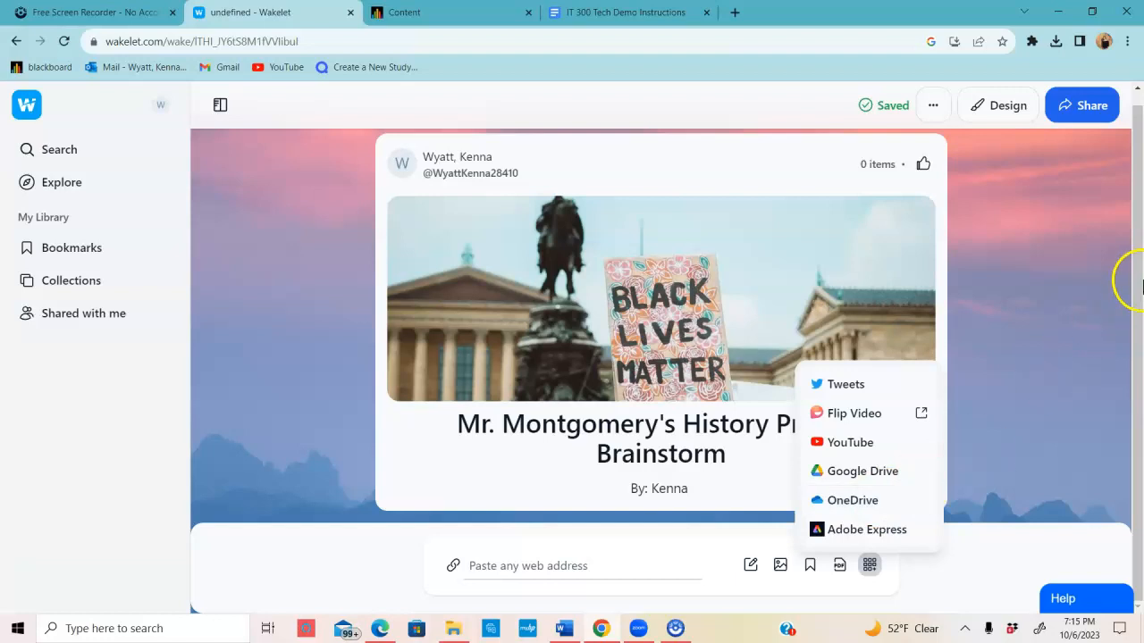
left_click(1137, 304)
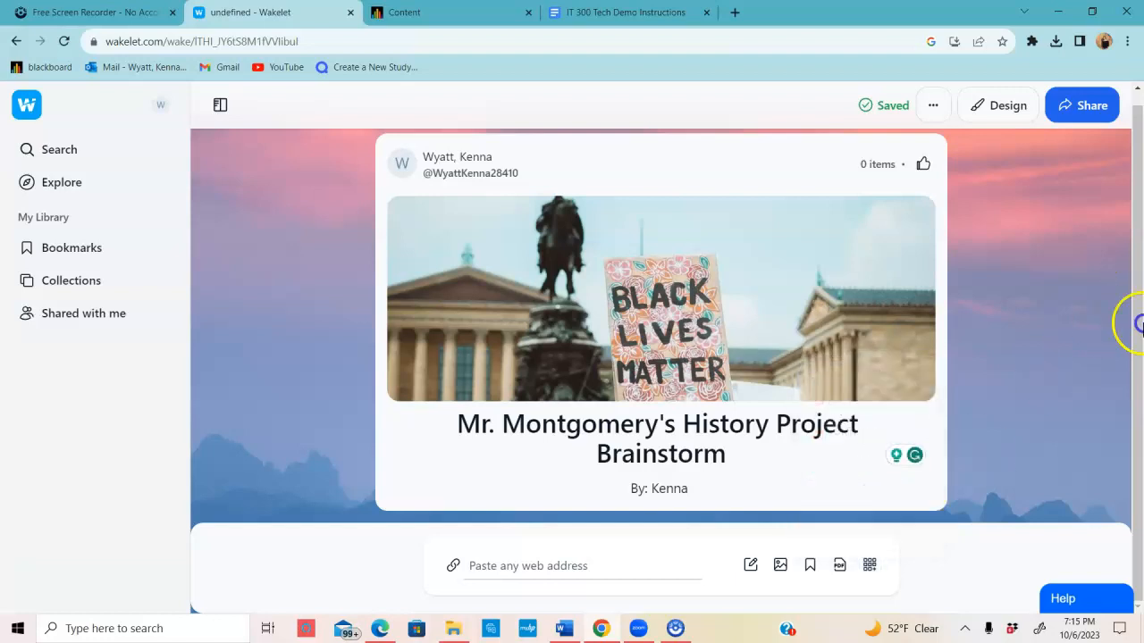
left_click(751, 567)
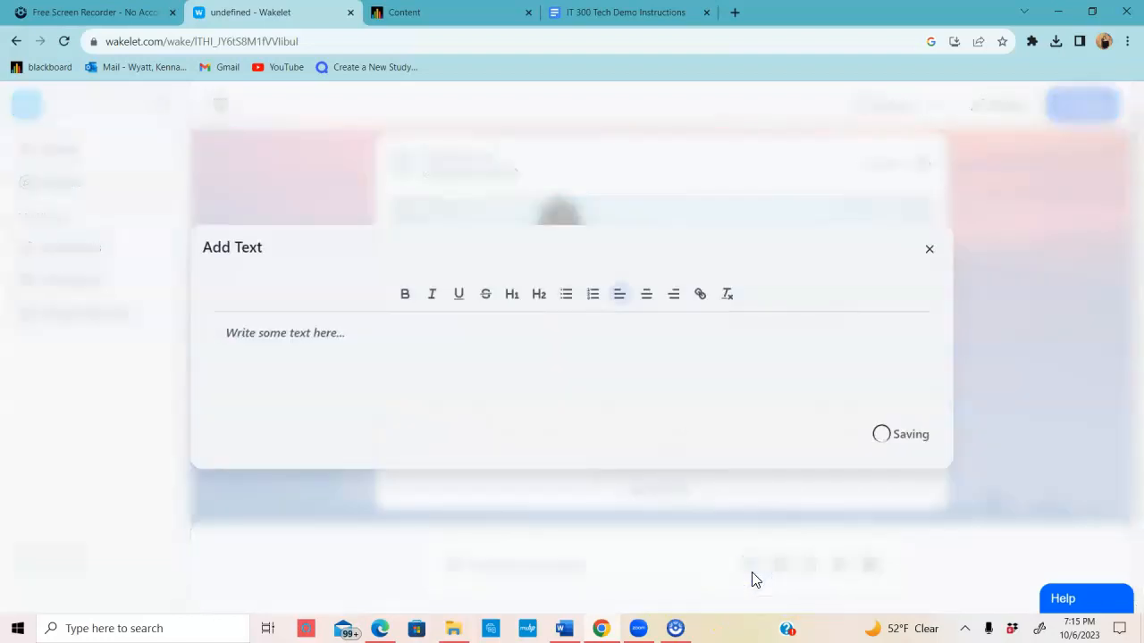
type("her")
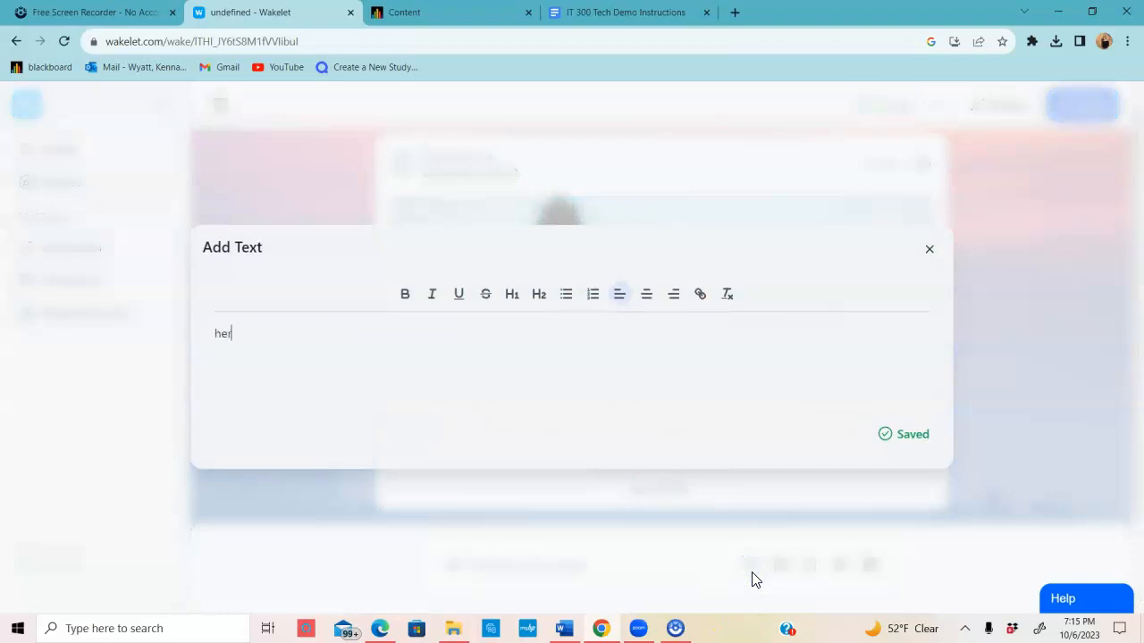
type("e is a great resrouce for our")
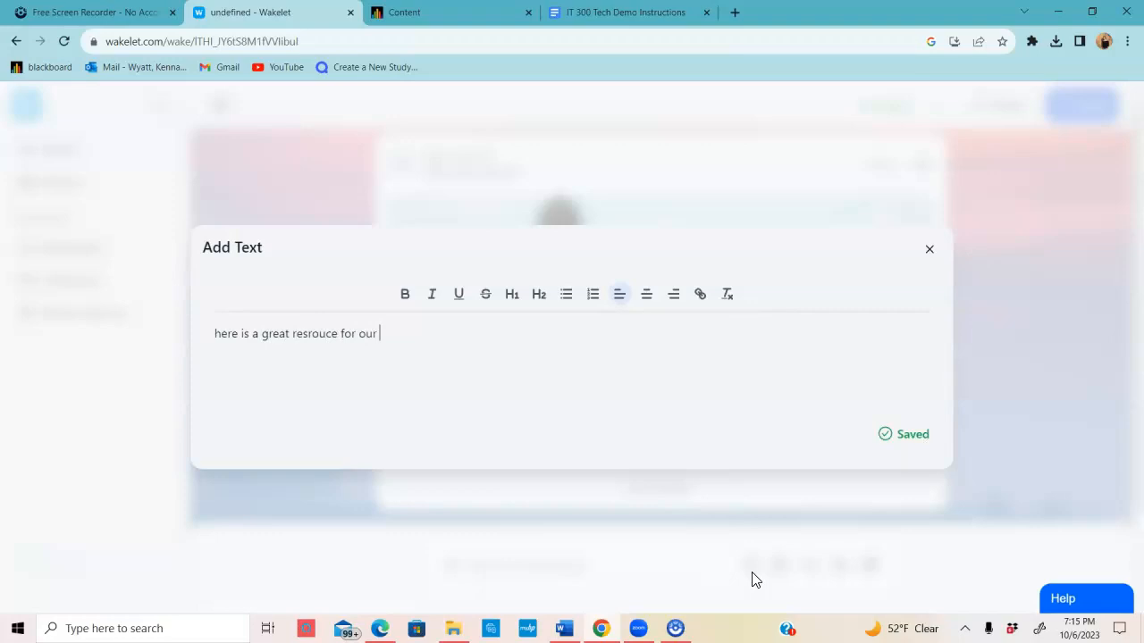
type(" project")
key("Return")
left_click(850, 584)
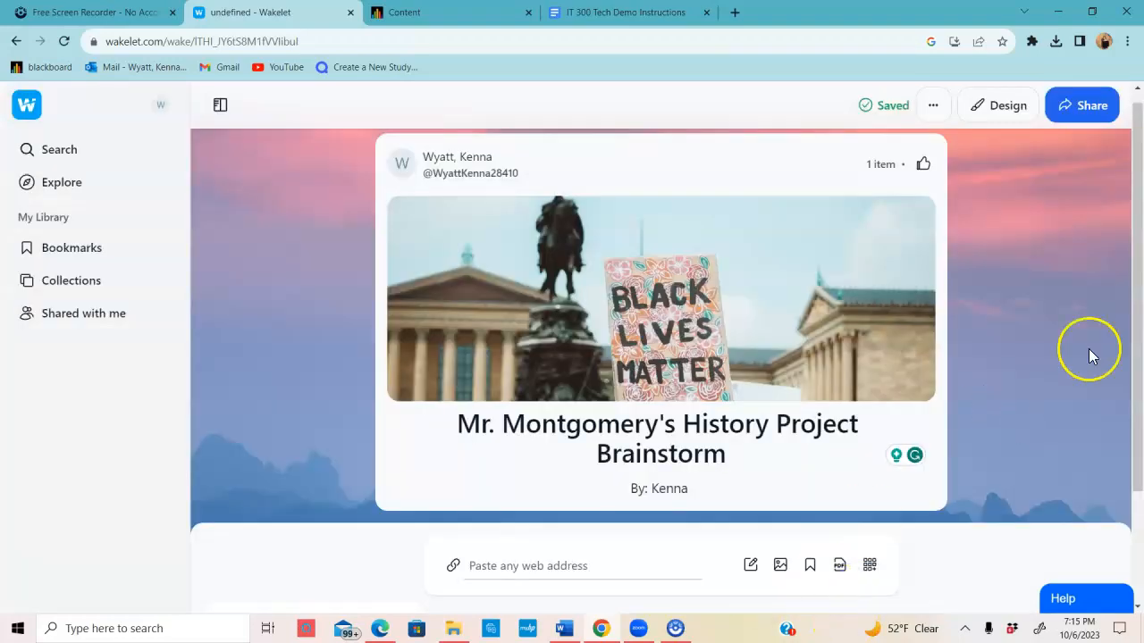
Step: Edit the text item and add the reply "Wow that is awesome!" below its first line
scroll(1089, 348, "down", 2)
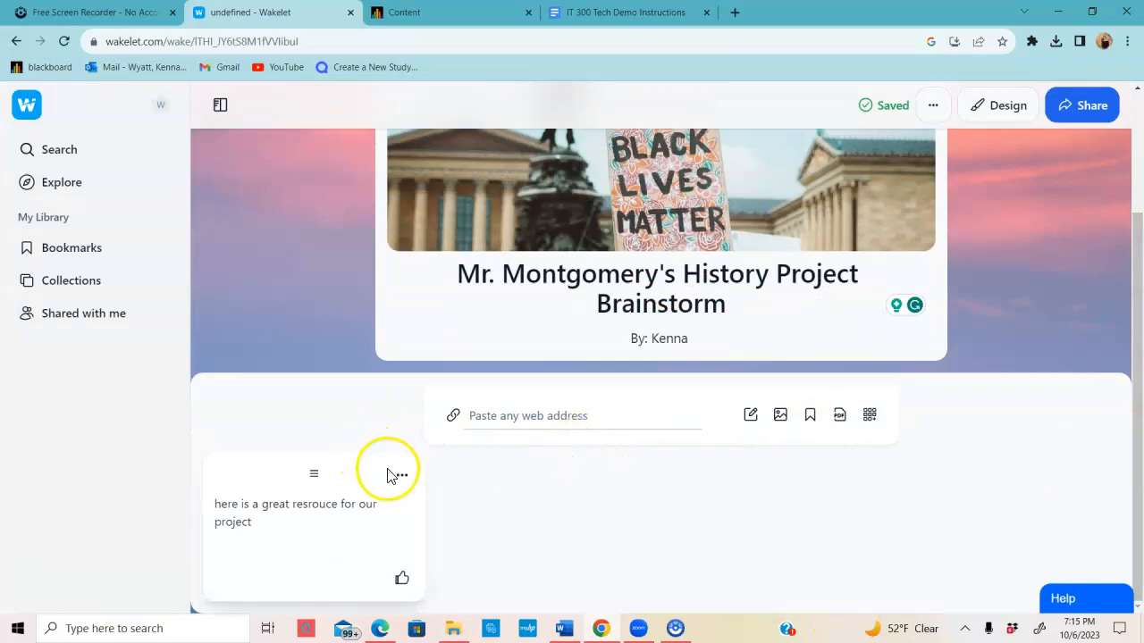
left_click(401, 475)
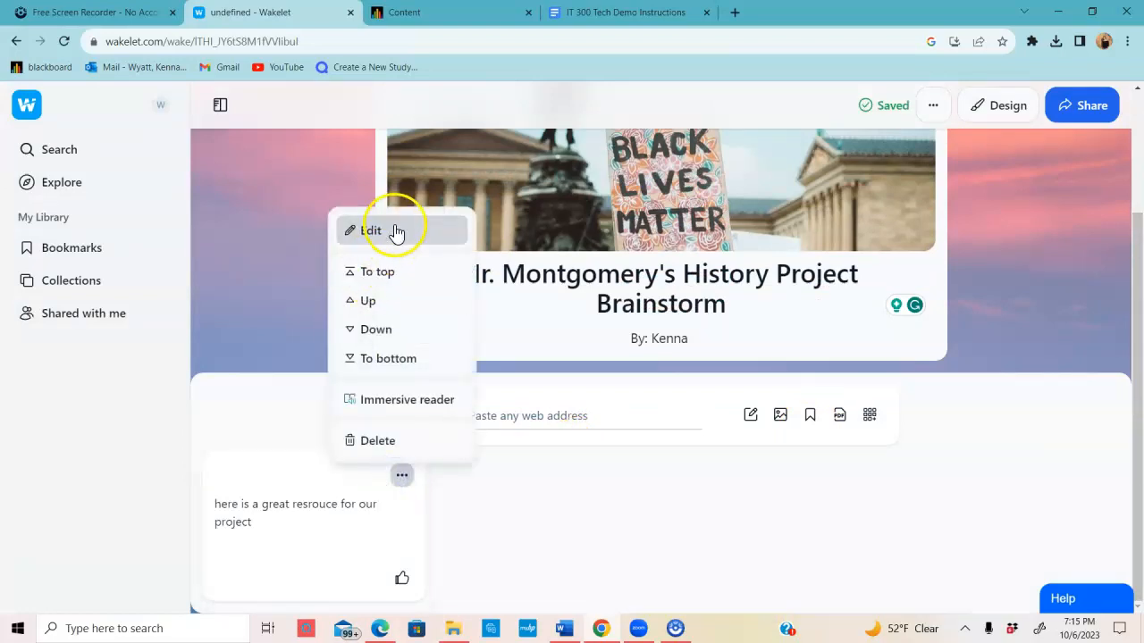
left_click(396, 231)
type("Wow that is awesome!")
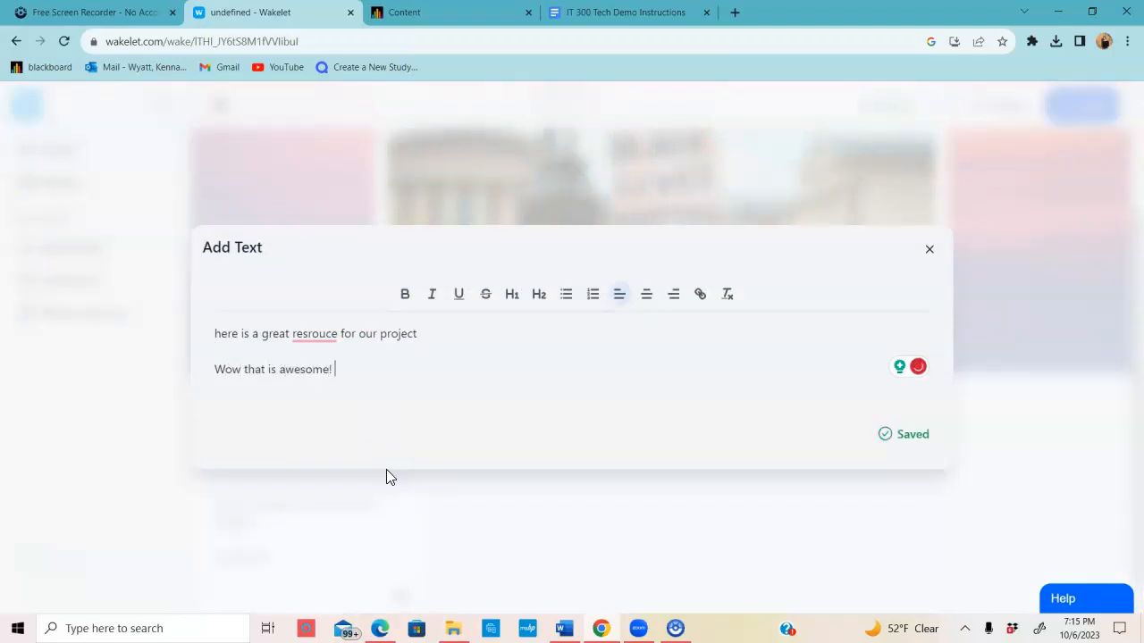
key("BackSpace")
Step: Add the bullet point "group member" under the reply in the text item, and close the text editor
key("Return")
type("0")
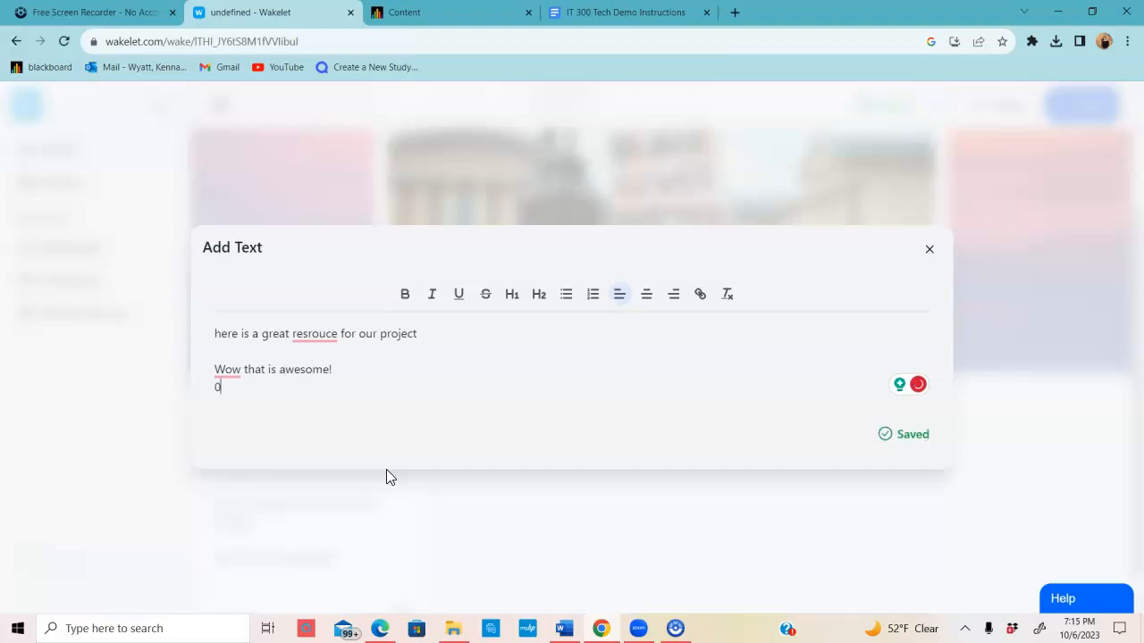
key("BackSpace")
type("- ")
type("g")
key("BackSpace")
key("BackSpace")
type("- group ")
type("member")
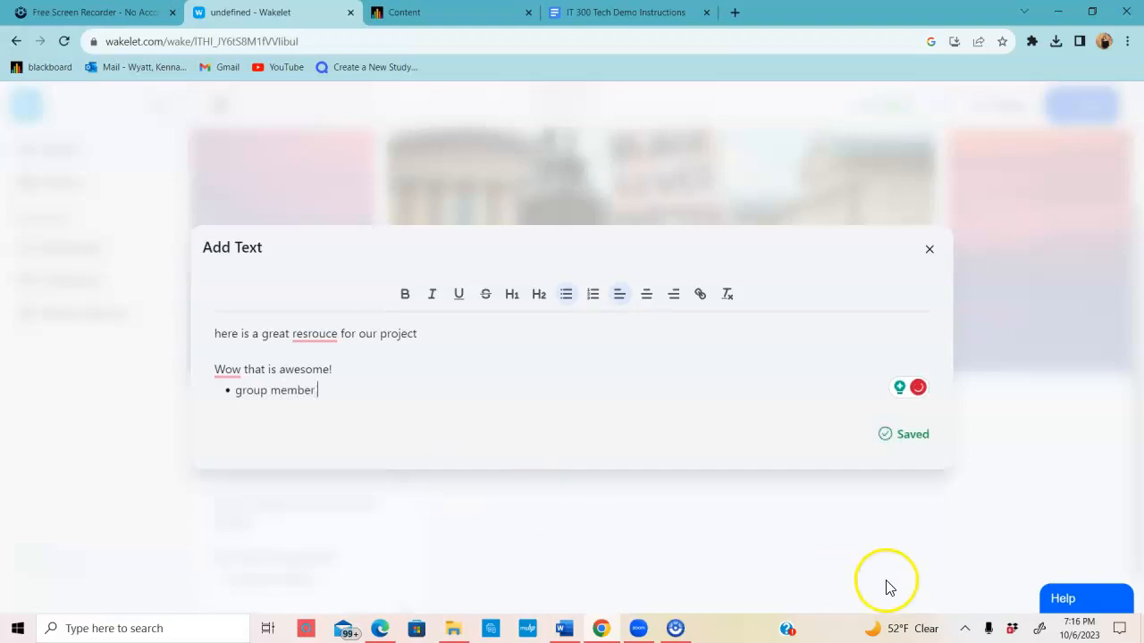
left_click(887, 583)
left_click(580, 415)
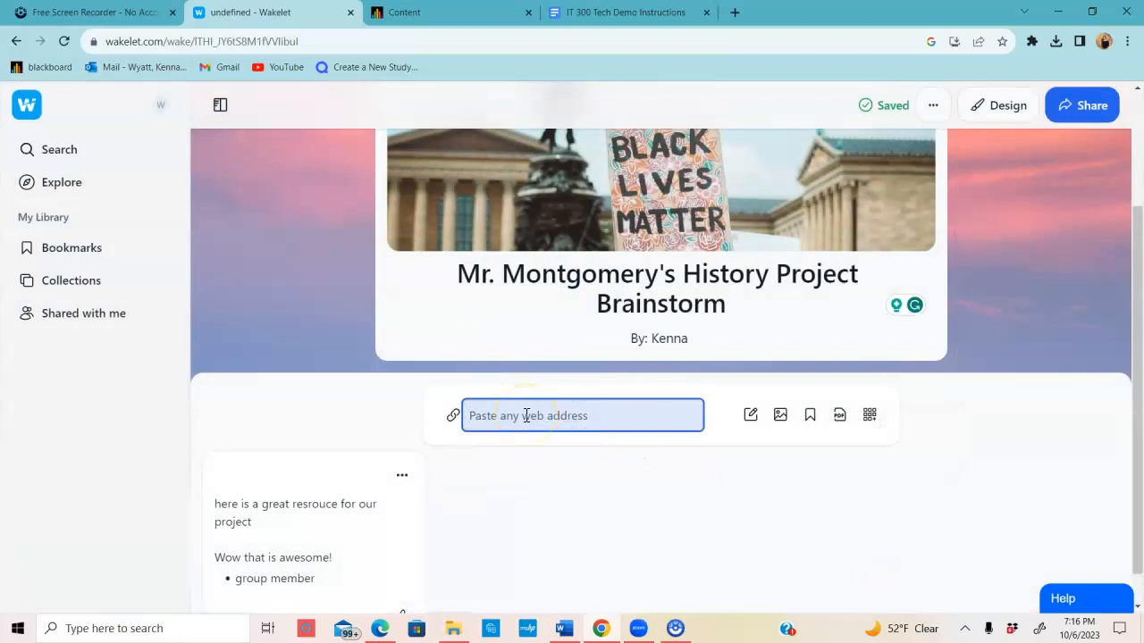
left_click(675, 508)
left_click_drag(1141, 349, 1142, 443)
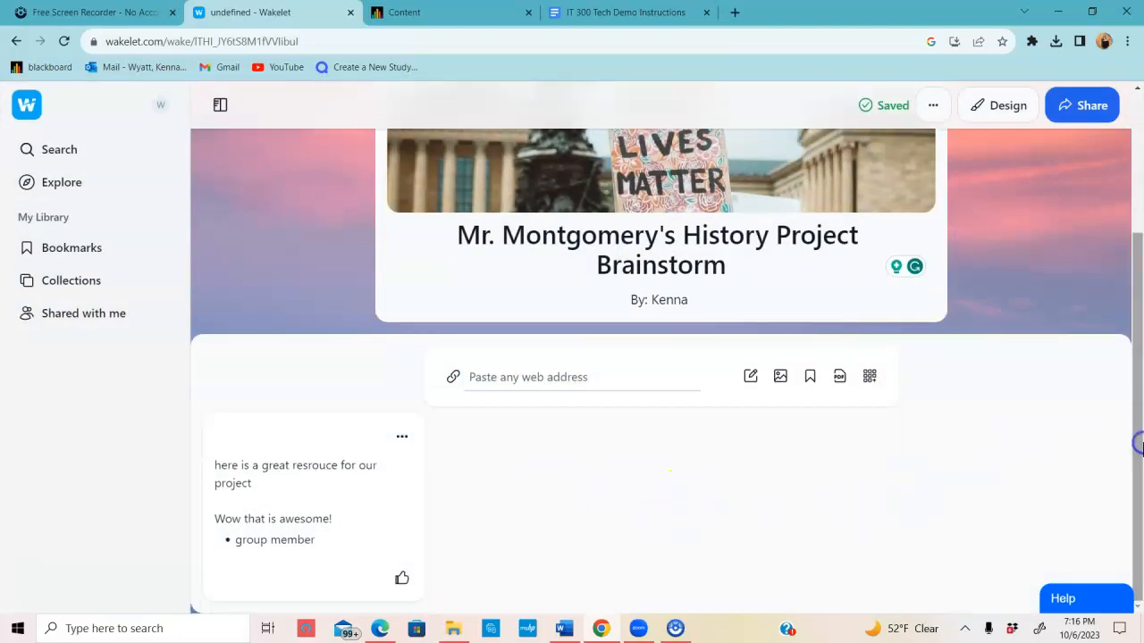